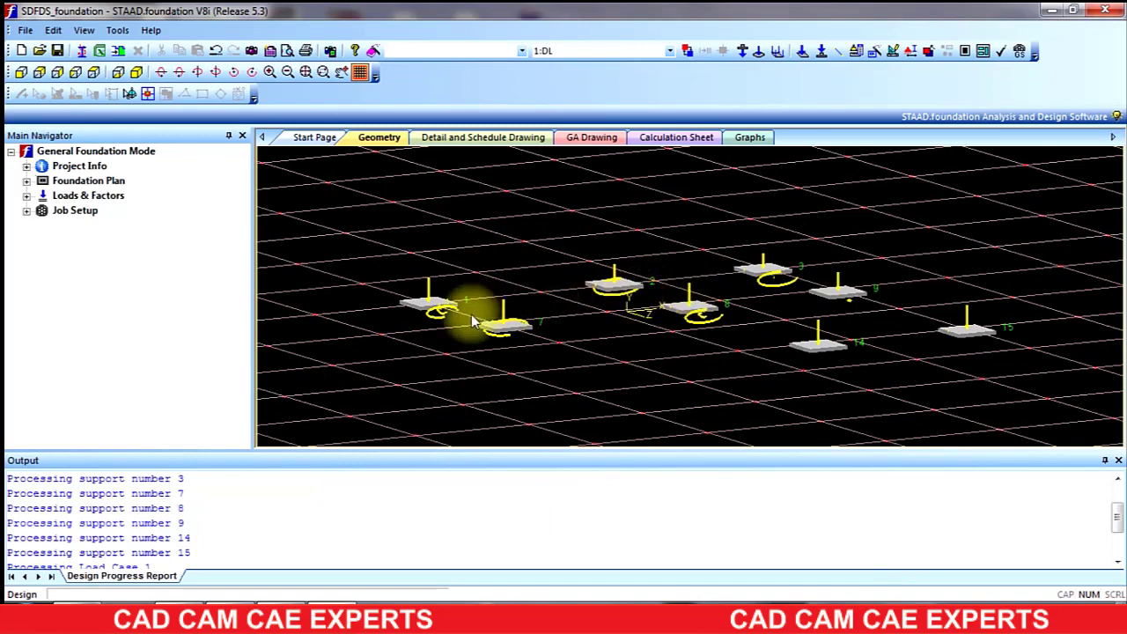
Examine the column footings in the model and the reactions listed under the DL and LL load cases
scroll(516, 340, up, 5)
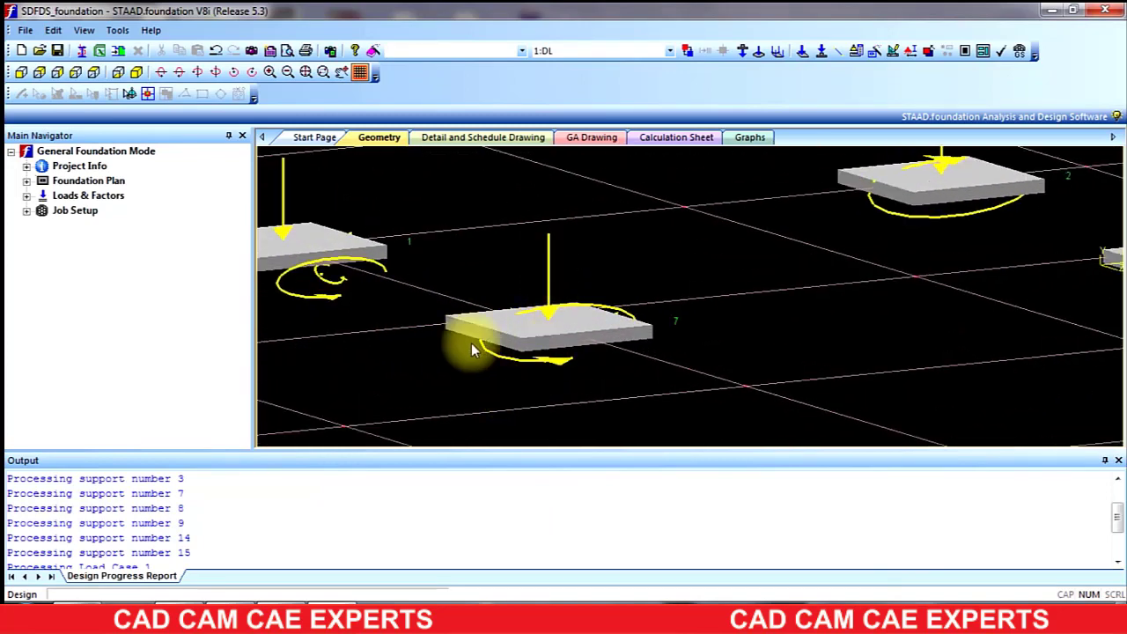
scroll(642, 314, down, 5)
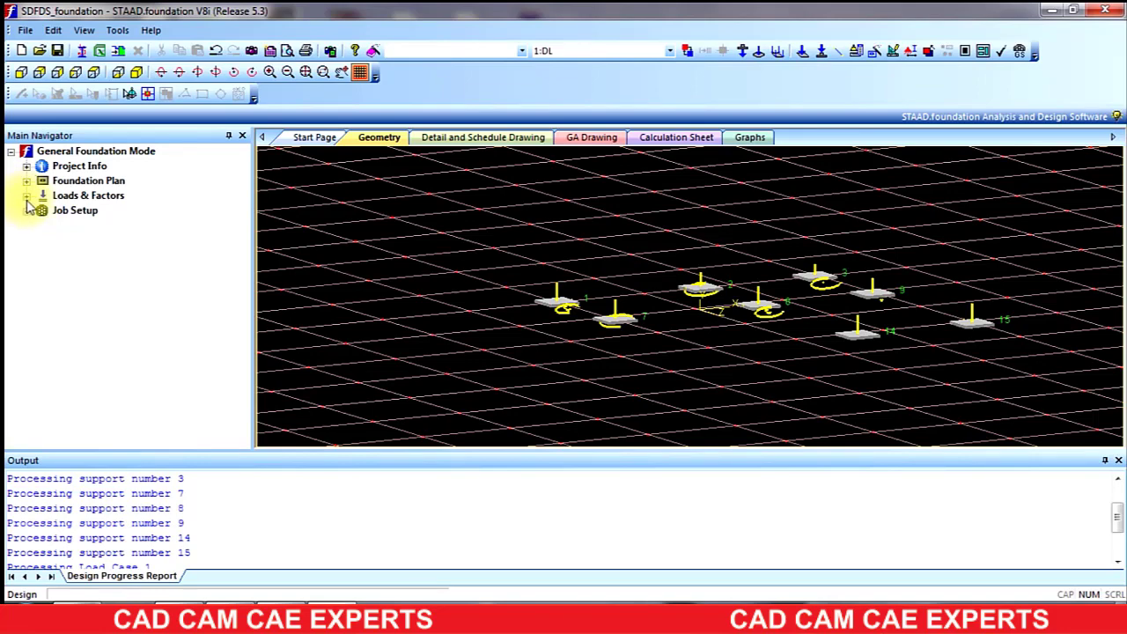
click(27, 199)
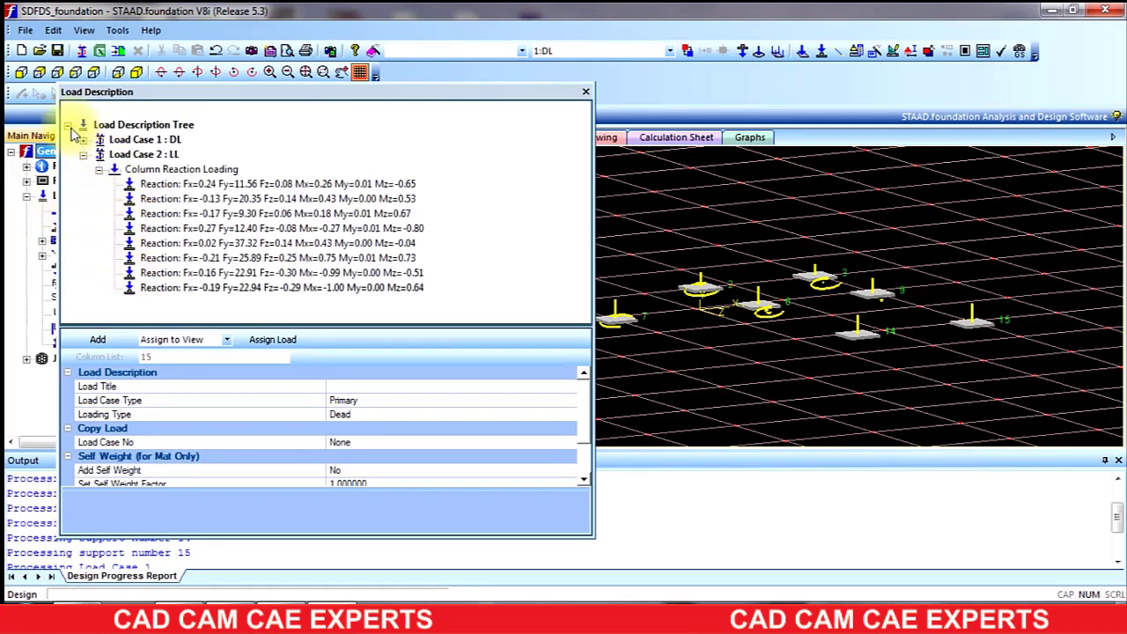
click(586, 92)
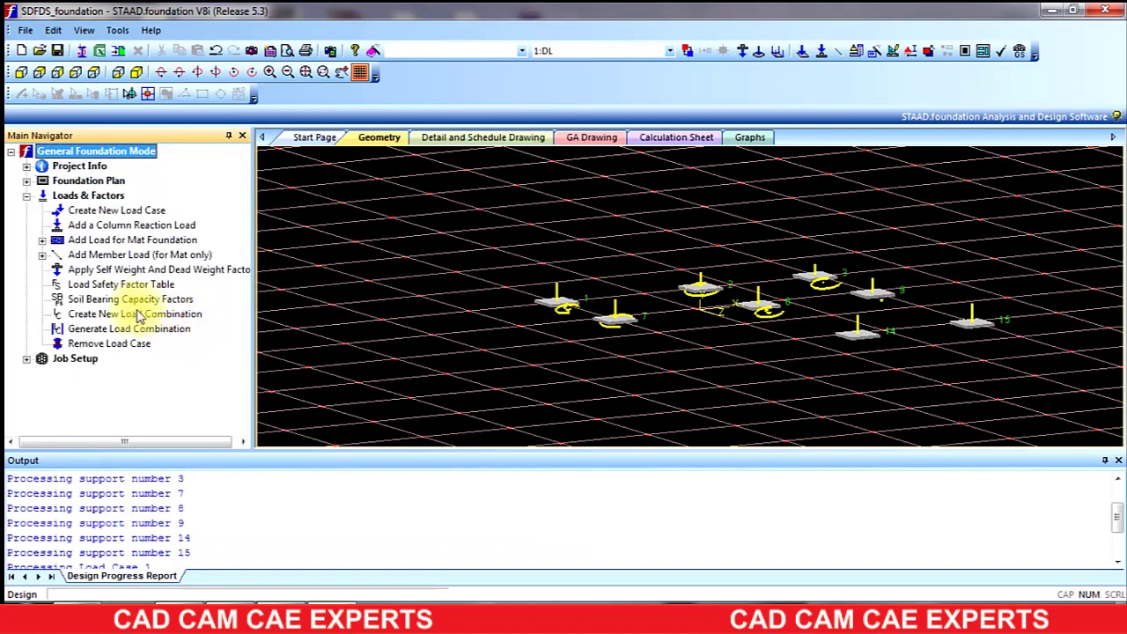
Generate the service load combinations from the INDIAN load combination table, numbered from 101
click(110, 332)
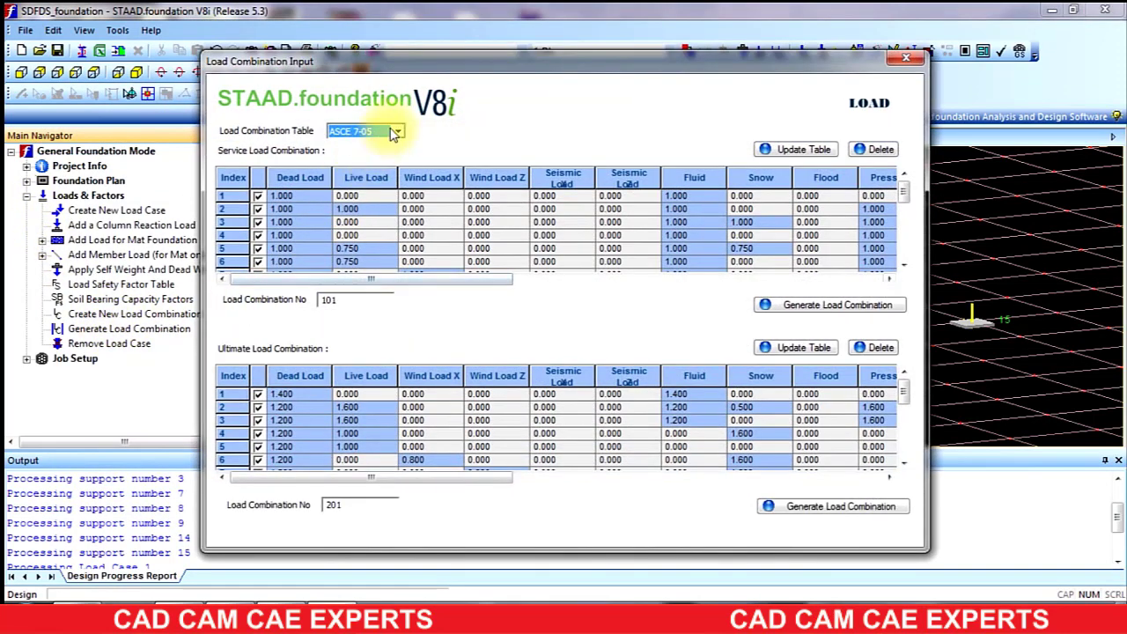
click(399, 132)
click(363, 163)
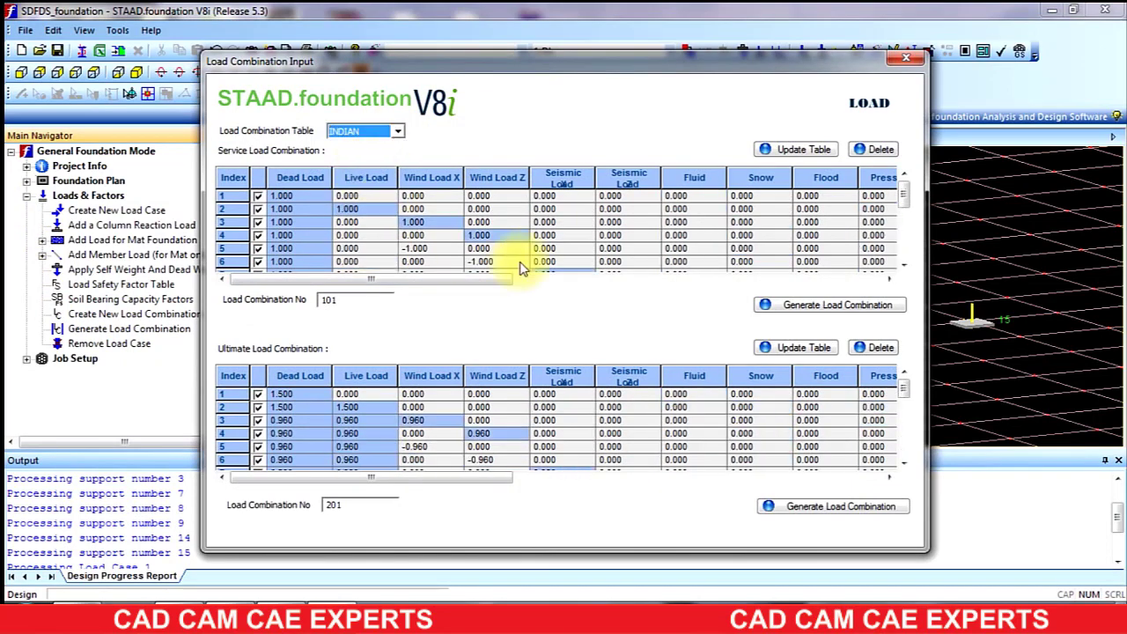
click(813, 305)
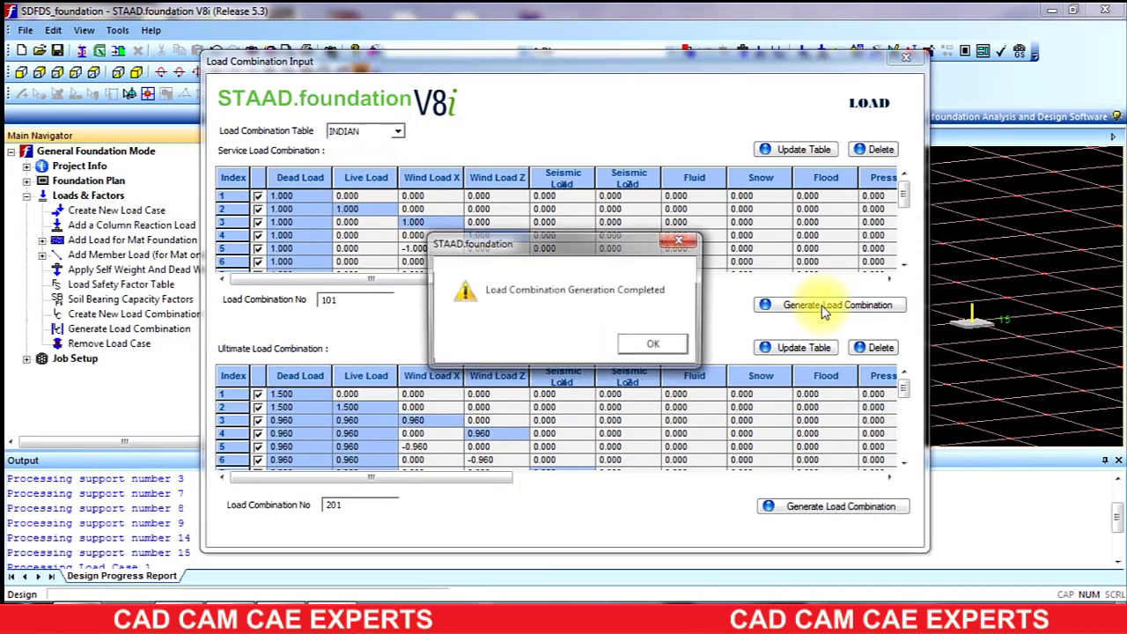
click(655, 348)
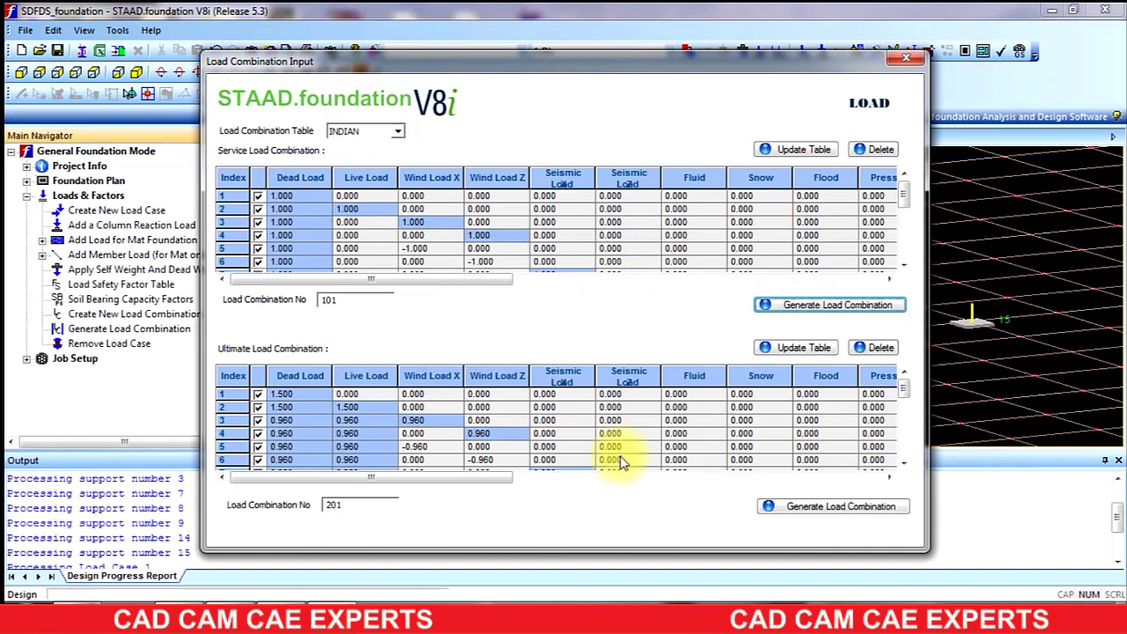
Generate the ultimate load combinations numbered from 201 and review the combinations in the load description
click(833, 511)
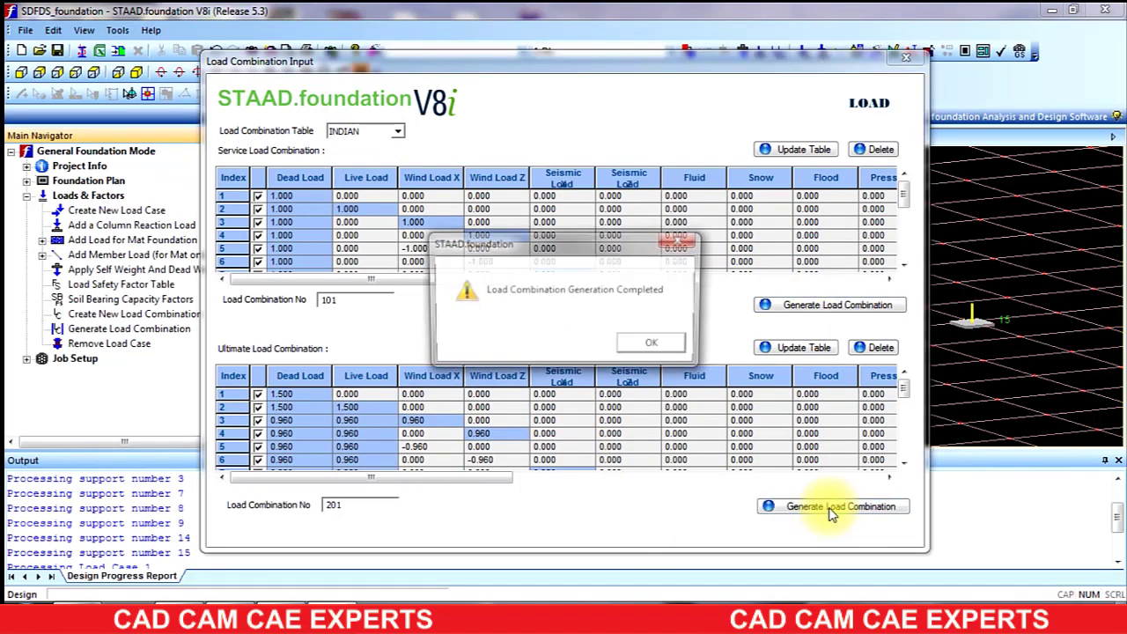
click(655, 347)
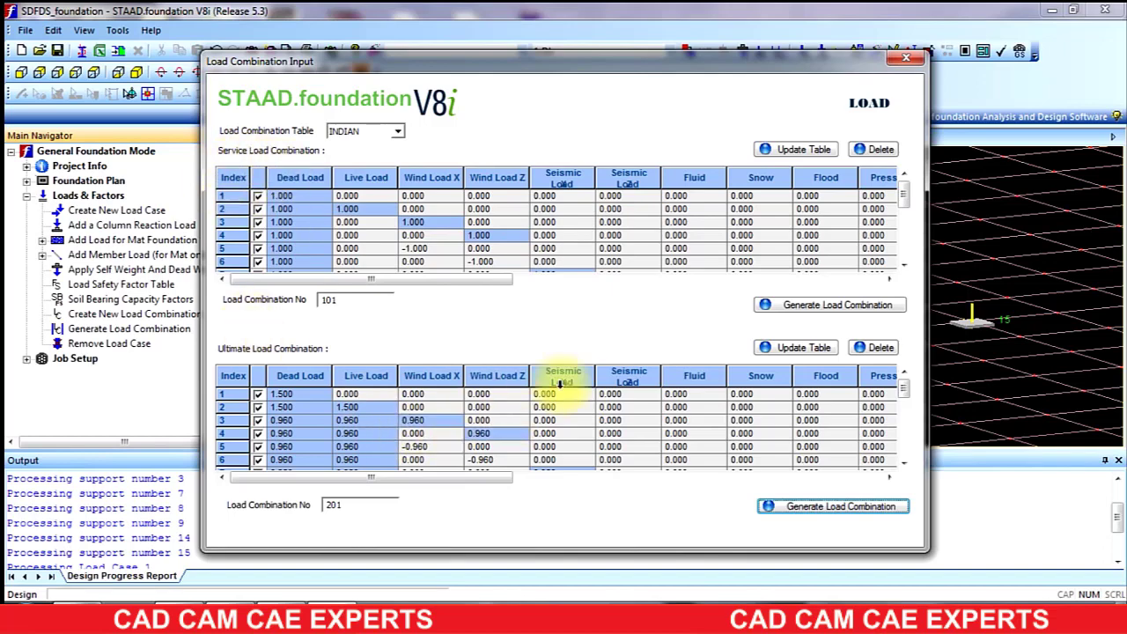
click(909, 59)
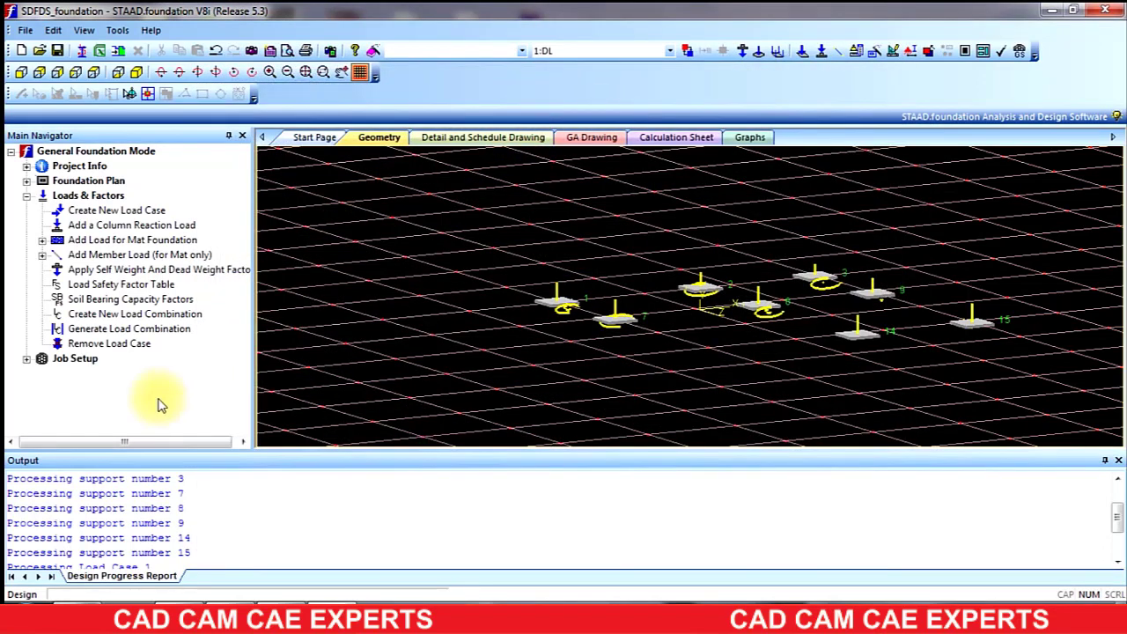
click(35, 210)
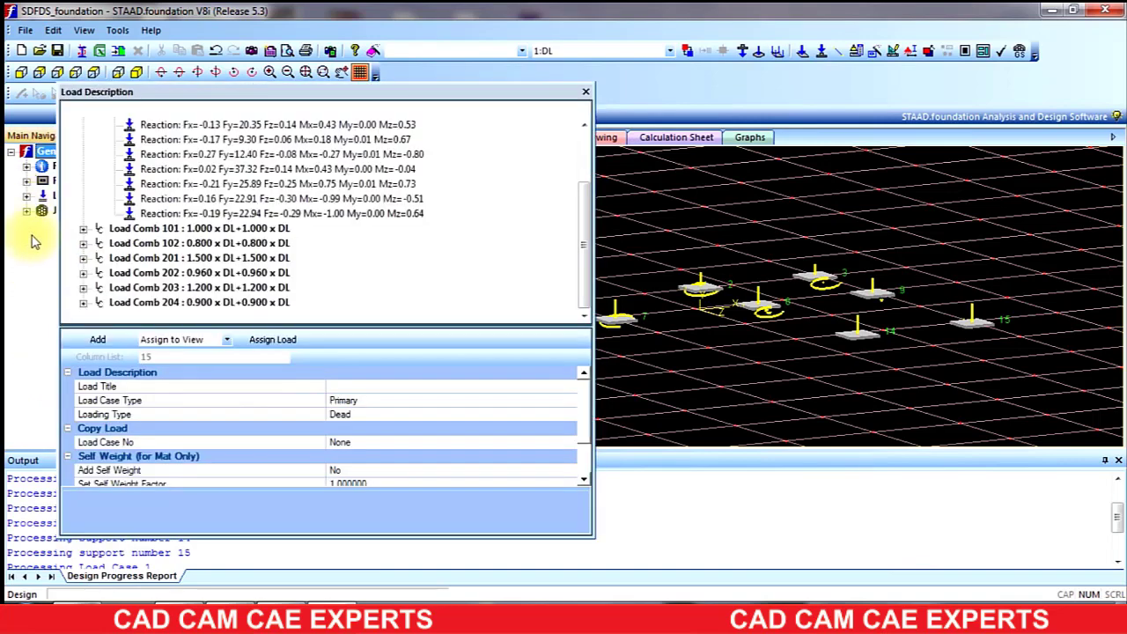
click(587, 92)
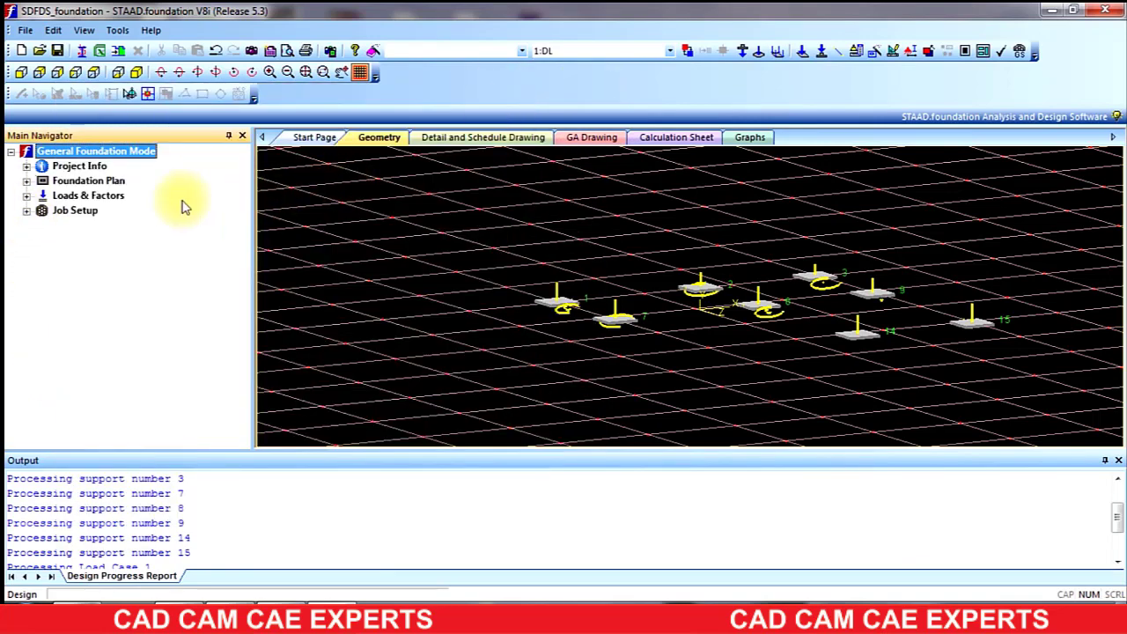
Start a new foundation job named iso with the Isolated job type
click(27, 211)
click(85, 228)
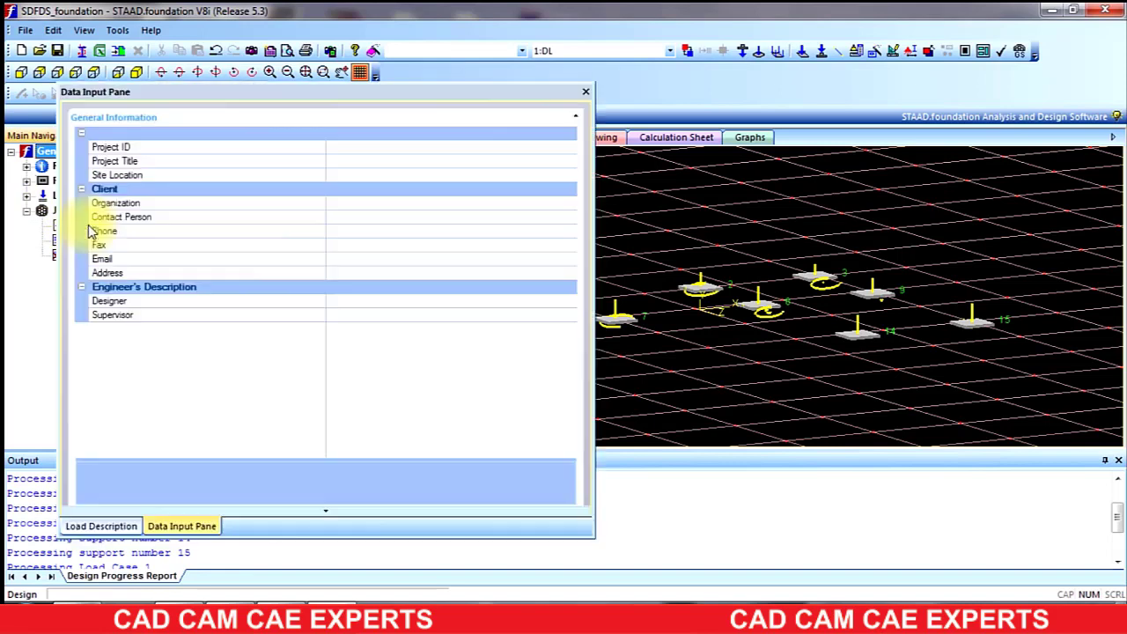
click(361, 145)
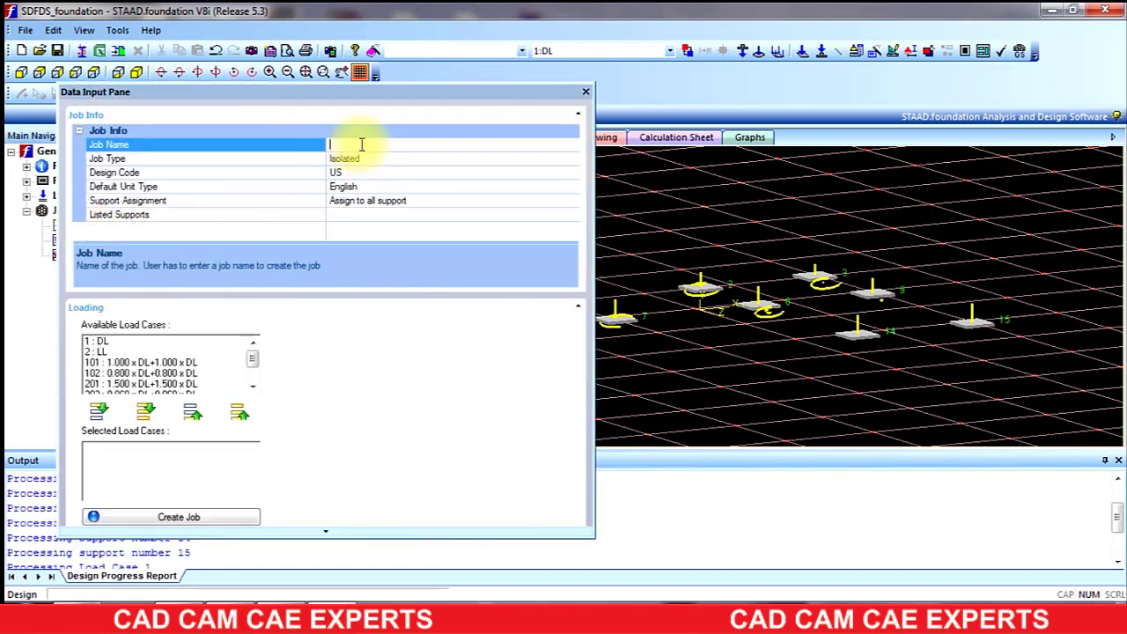
text(iso)
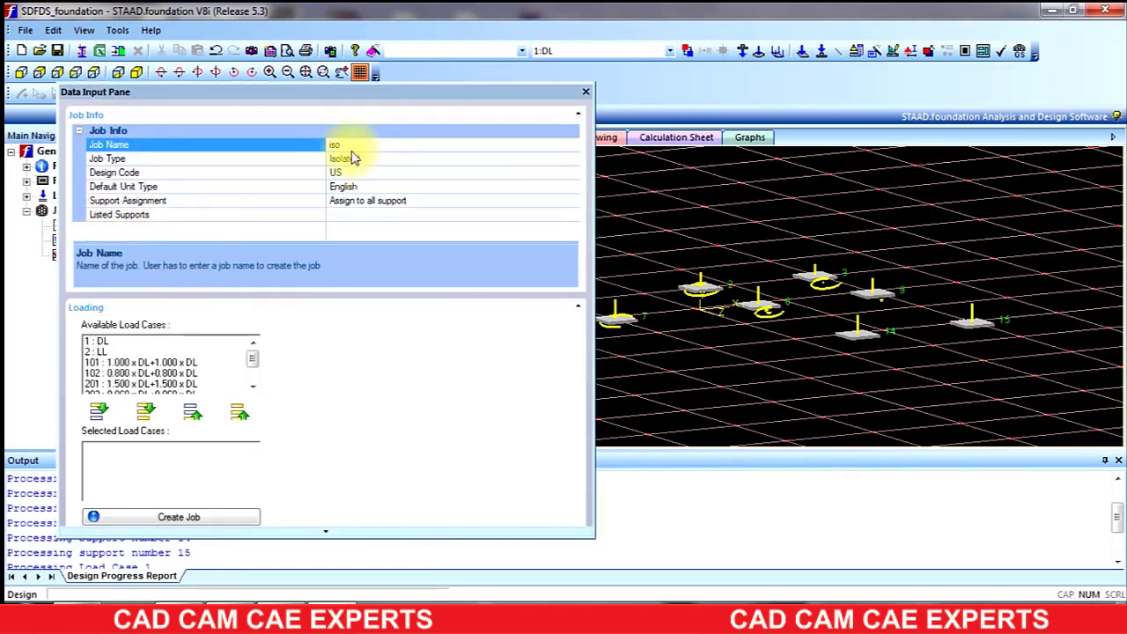
click(395, 160)
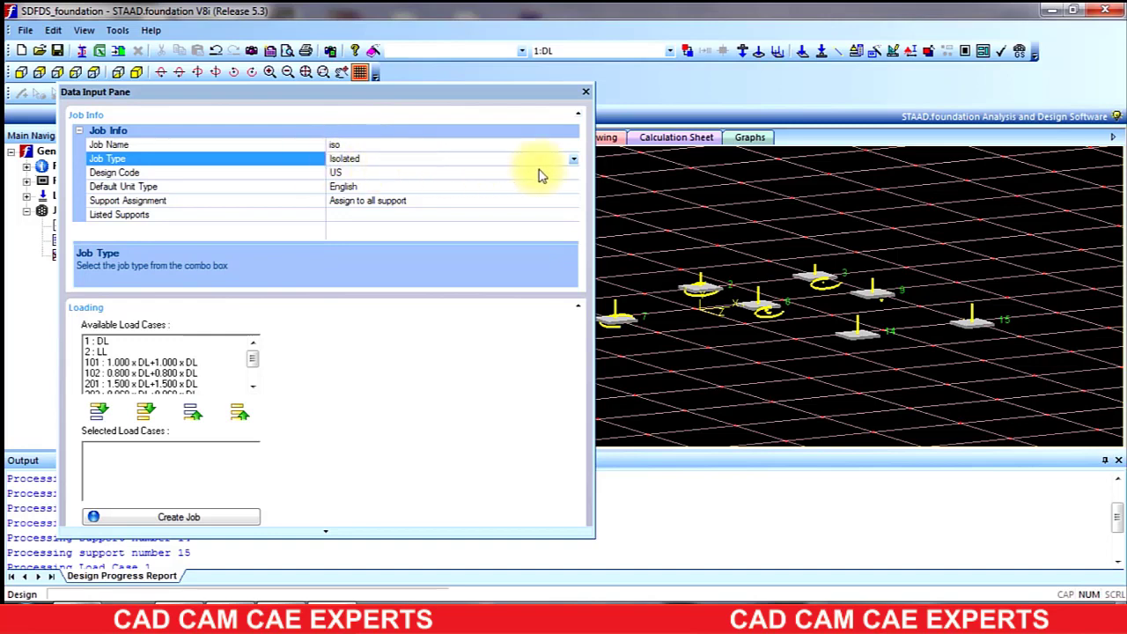
click(573, 160)
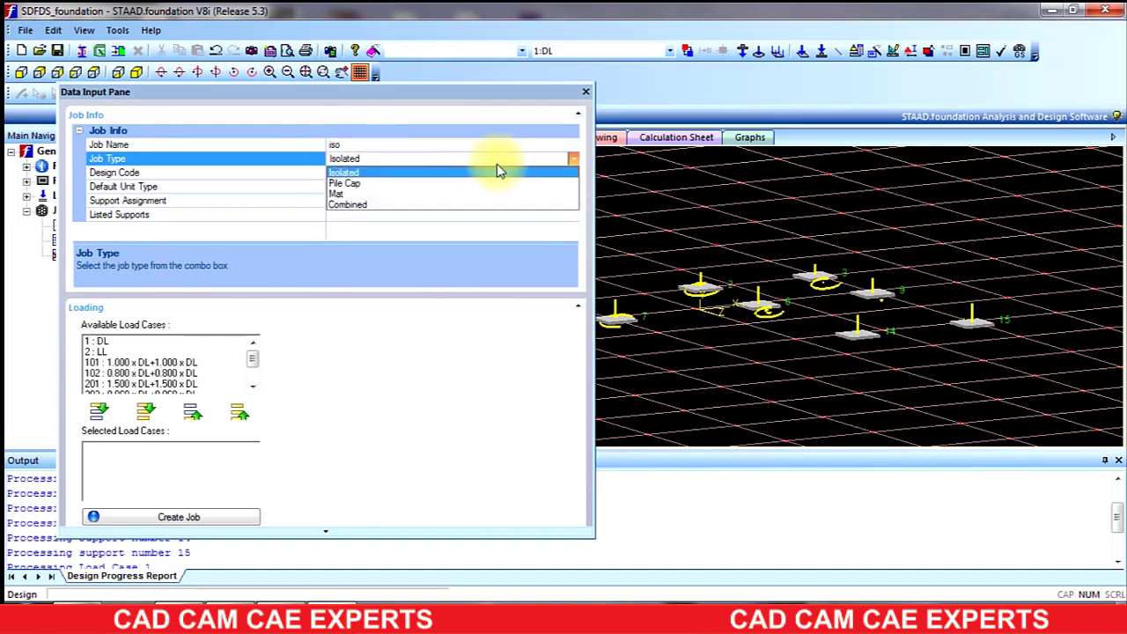
click(568, 162)
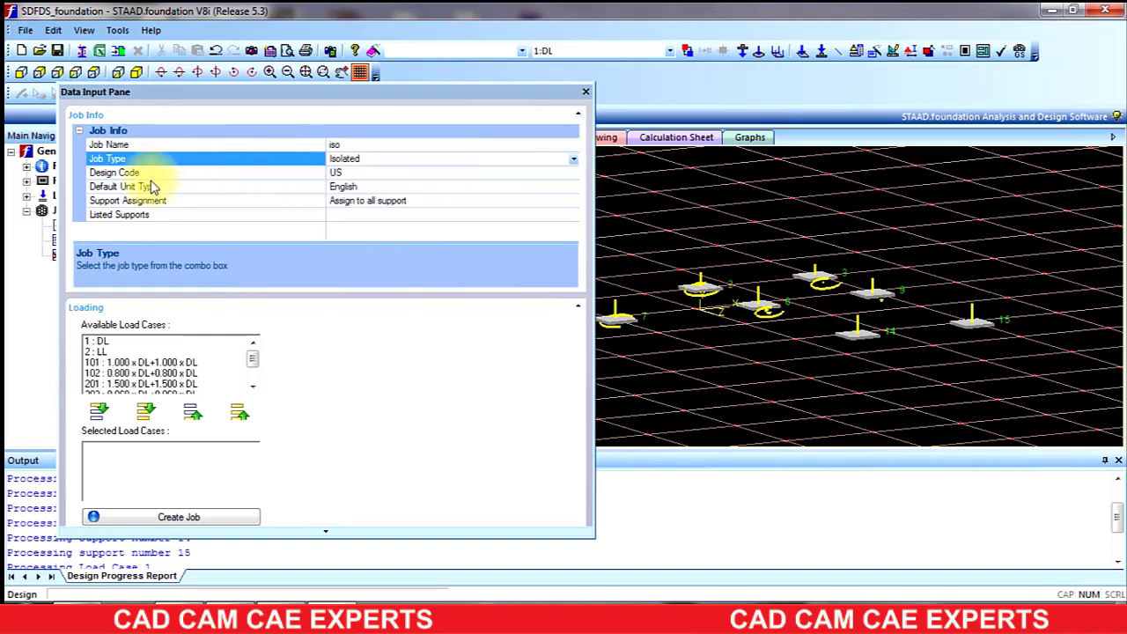
Set the job's design code to Indian and its default unit type to SI
click(533, 173)
click(573, 173)
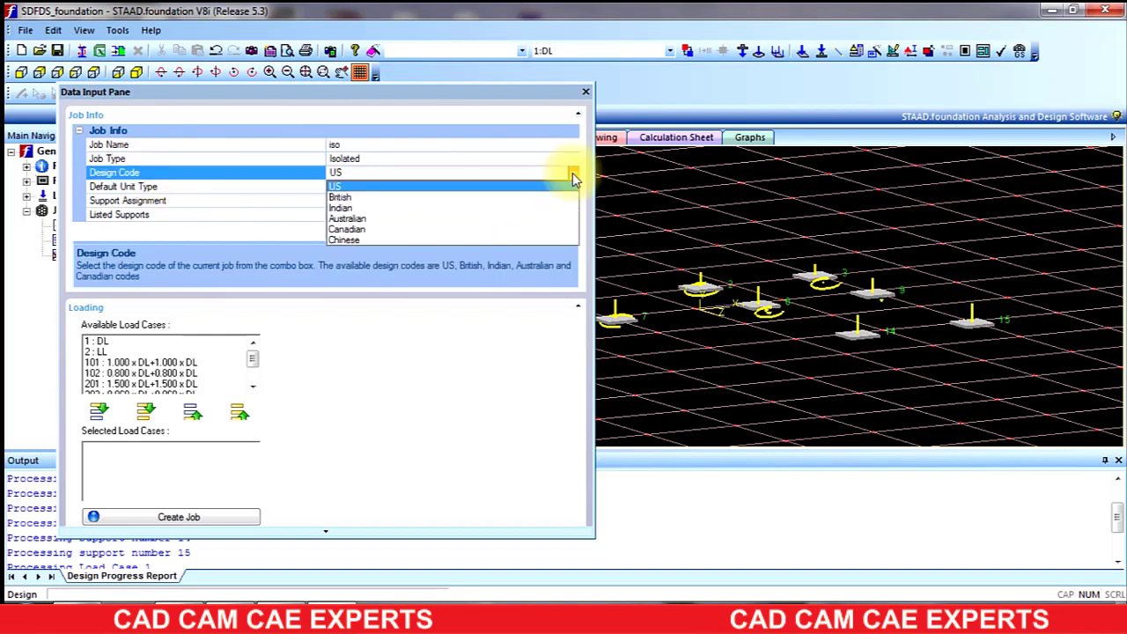
click(353, 208)
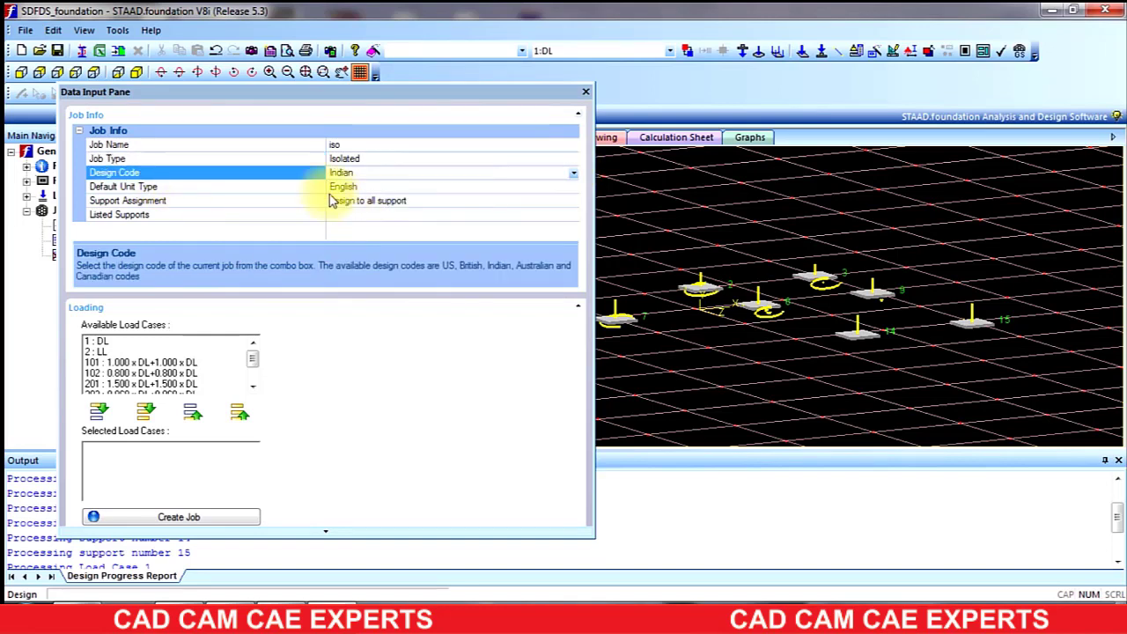
click(573, 188)
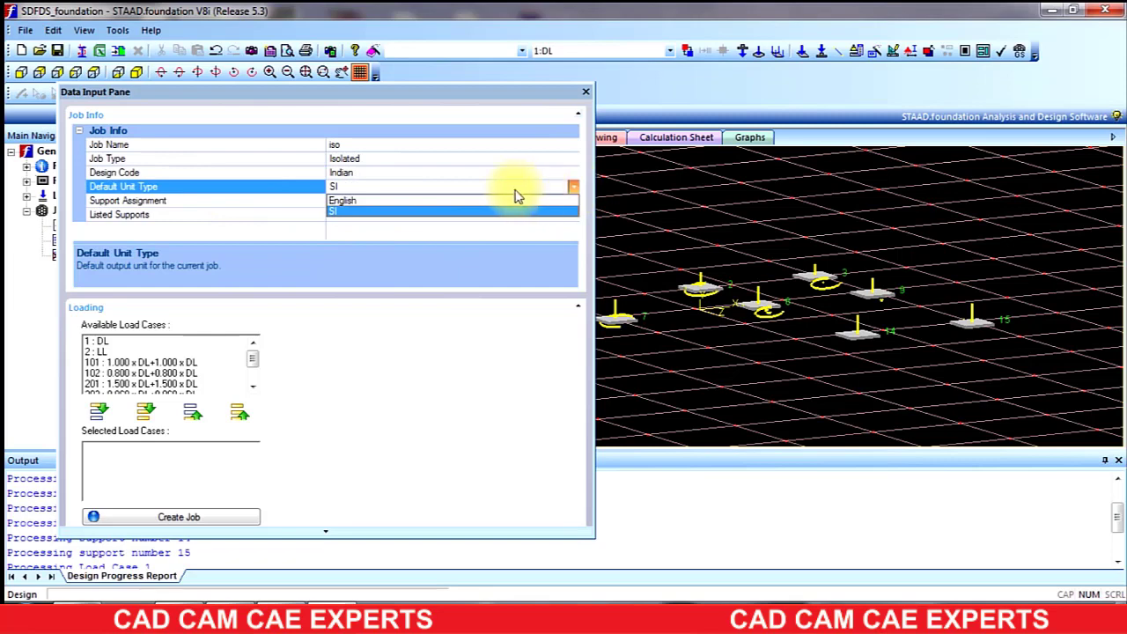
click(365, 211)
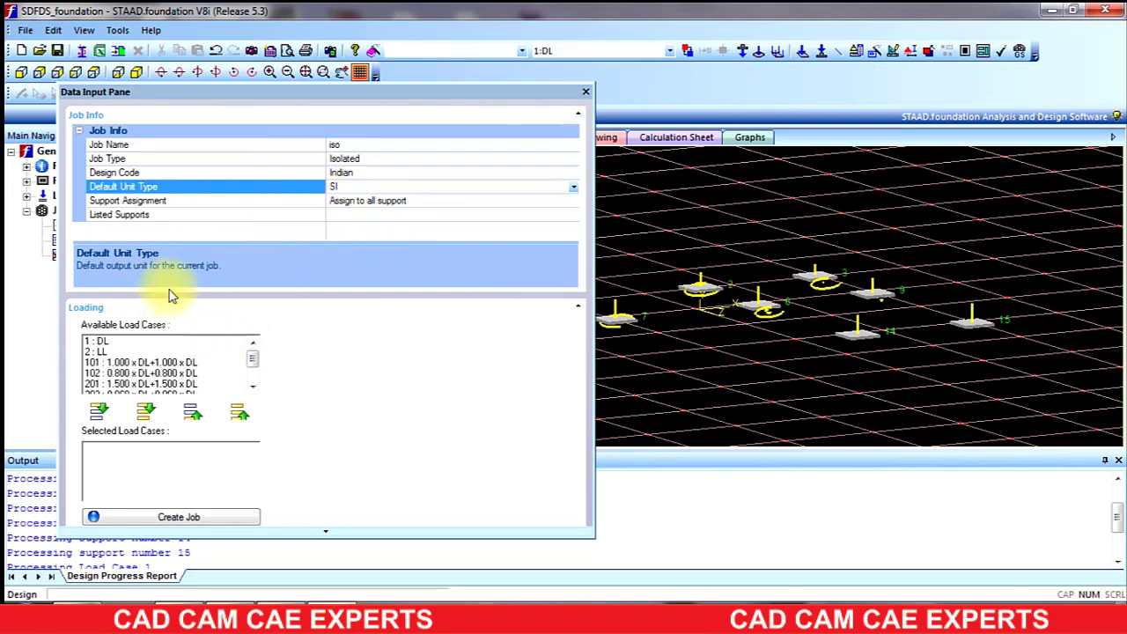
Add all load combinations from 101 to 204 to the job's selected load cases and create the job
click(295, 531)
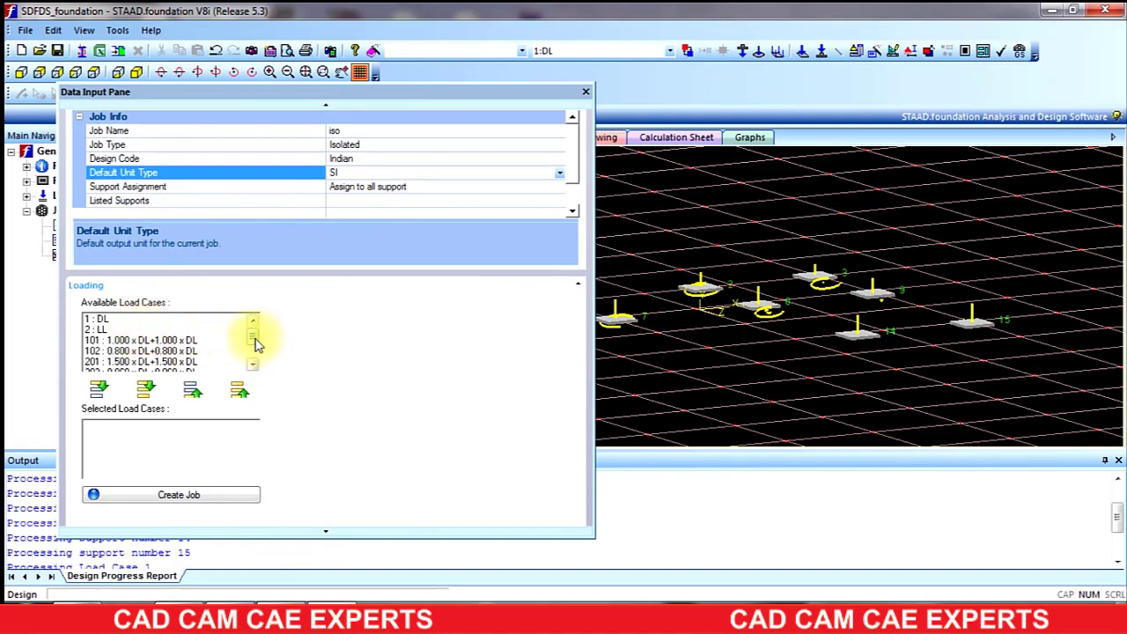
scroll(256, 344, down, 1)
click(171, 320)
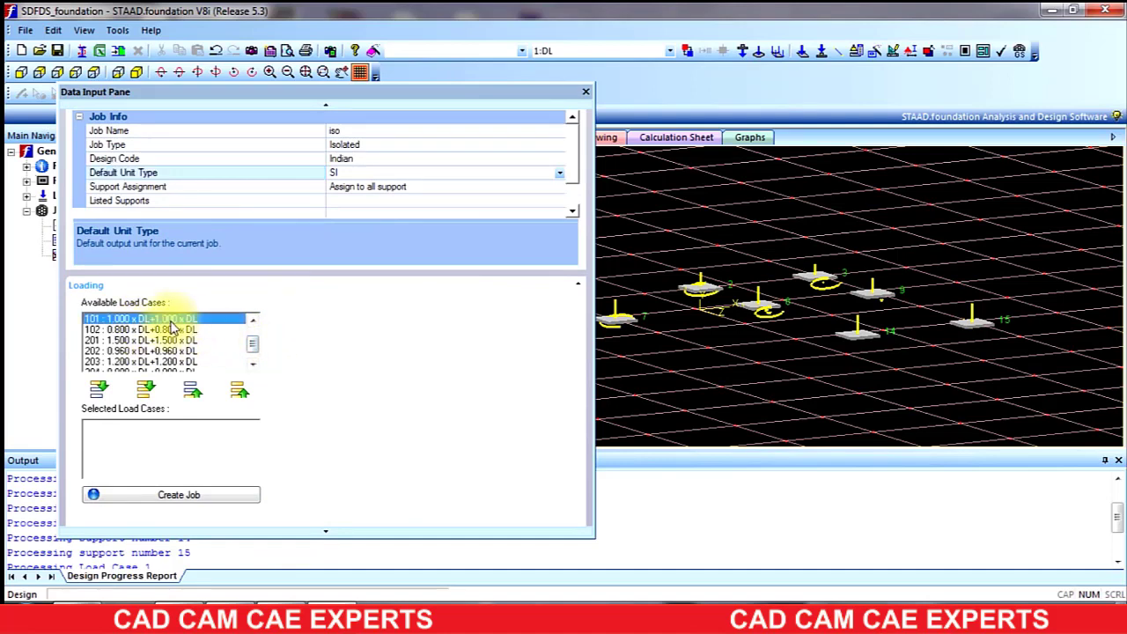
drag(169, 331, 159, 370)
click(98, 389)
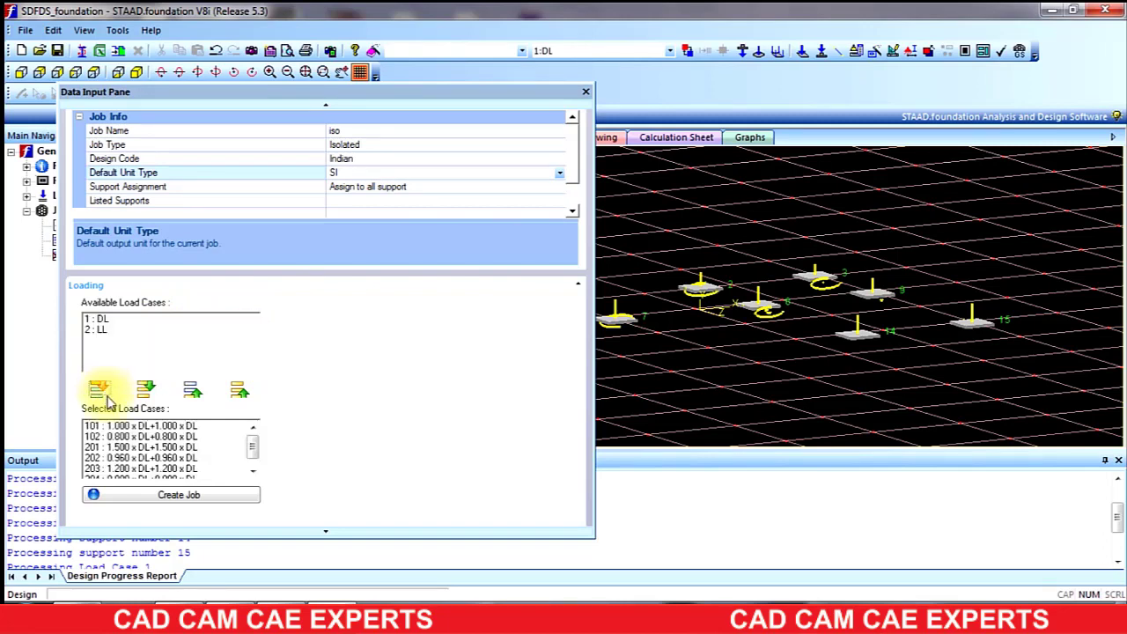
click(172, 498)
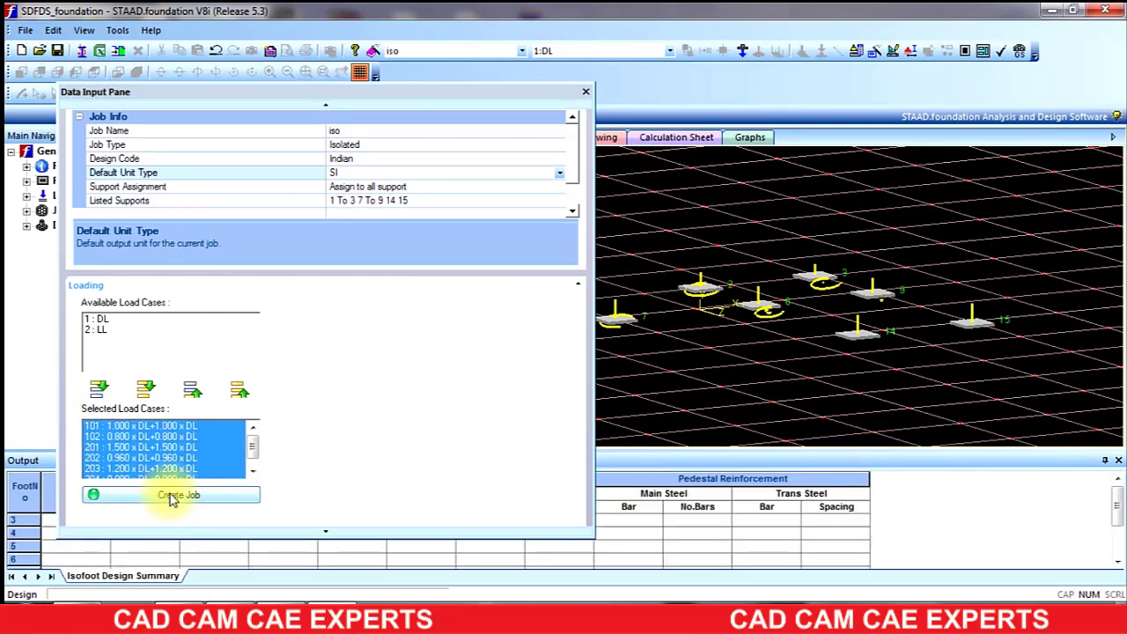
click(586, 95)
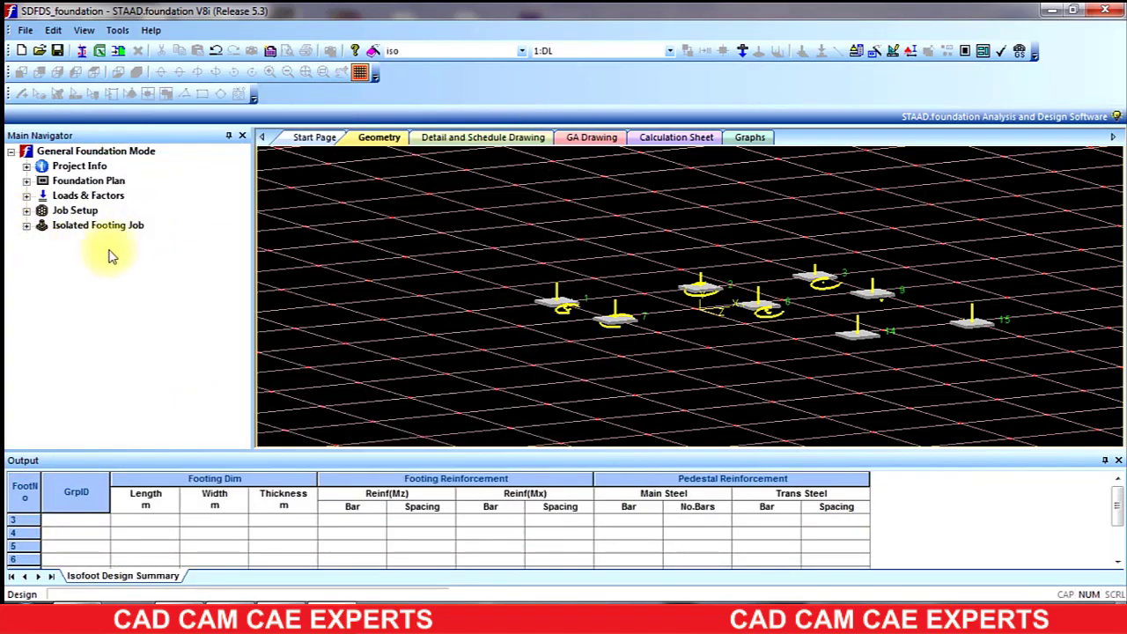
Review the Concrete & Rebar design parameters of the isolated footing job, with the data input pane moved clear of the navigator
click(28, 226)
click(42, 242)
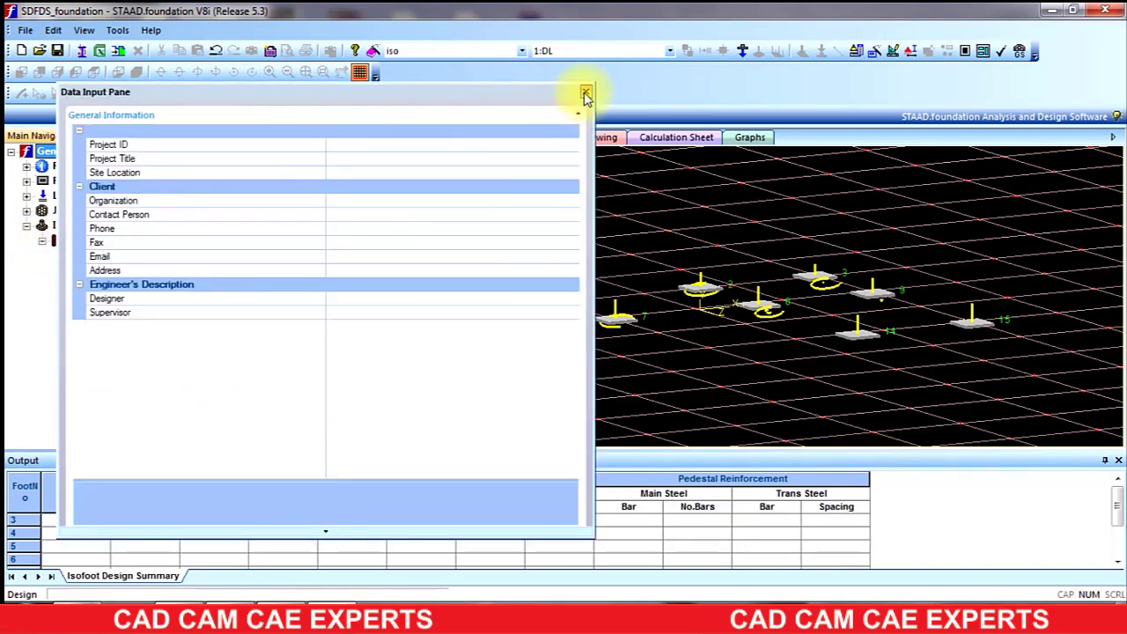
click(586, 92)
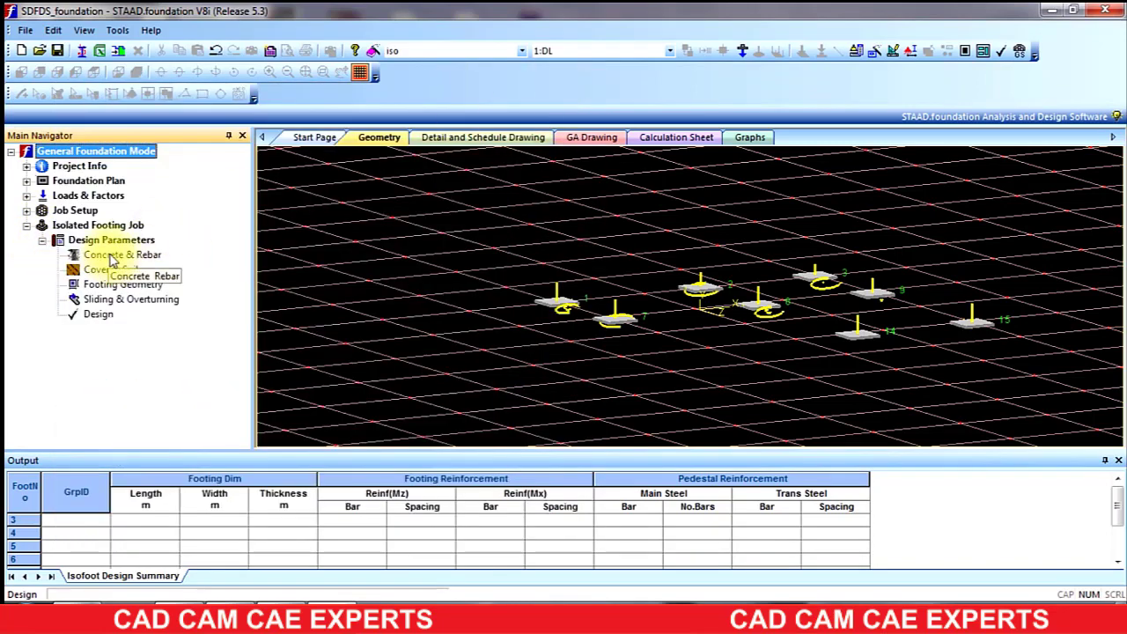
click(112, 258)
drag(291, 92, 749, 81)
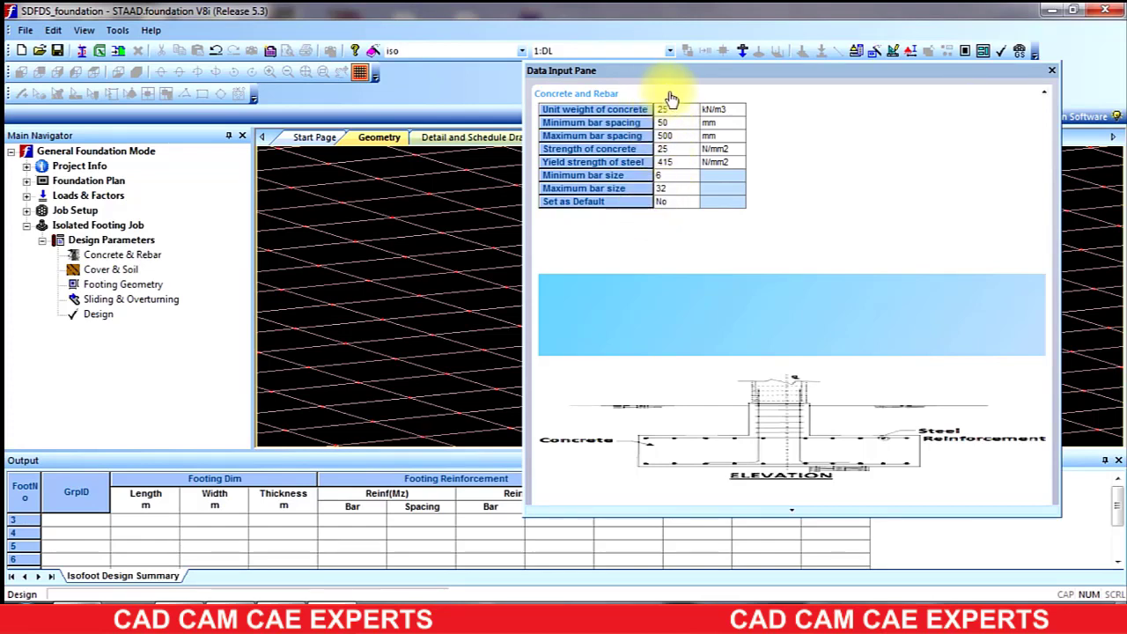
Review the Cover & Soil design parameters and the available soil type options
click(117, 271)
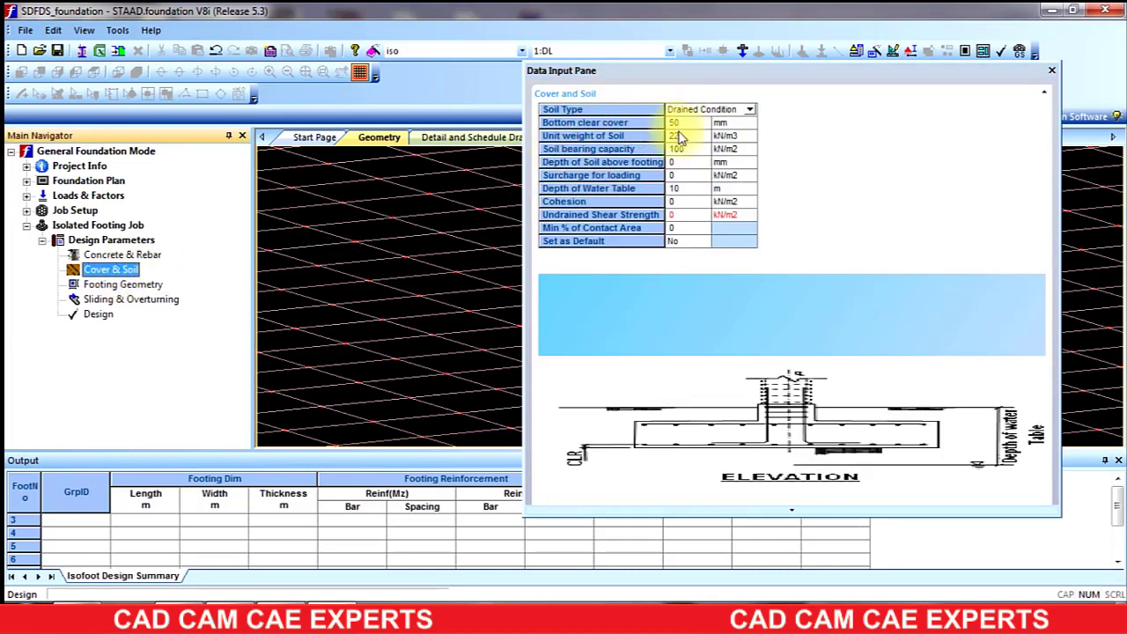
click(753, 112)
click(750, 111)
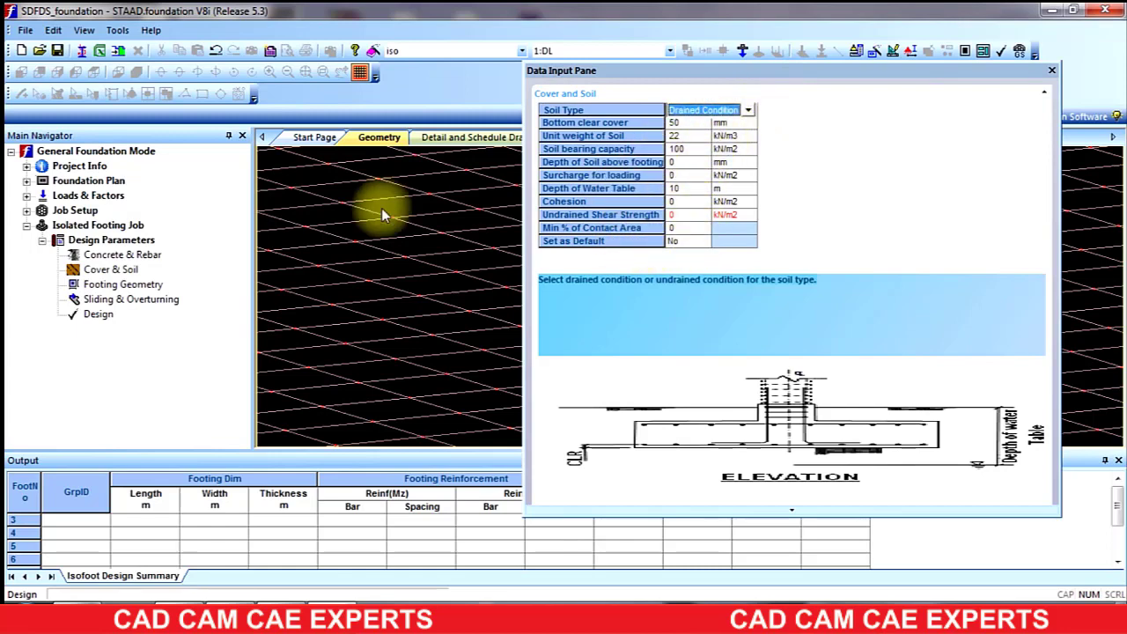
Open the Footing Geometry design parameters and set the footing type to Uniform Thickness
click(123, 284)
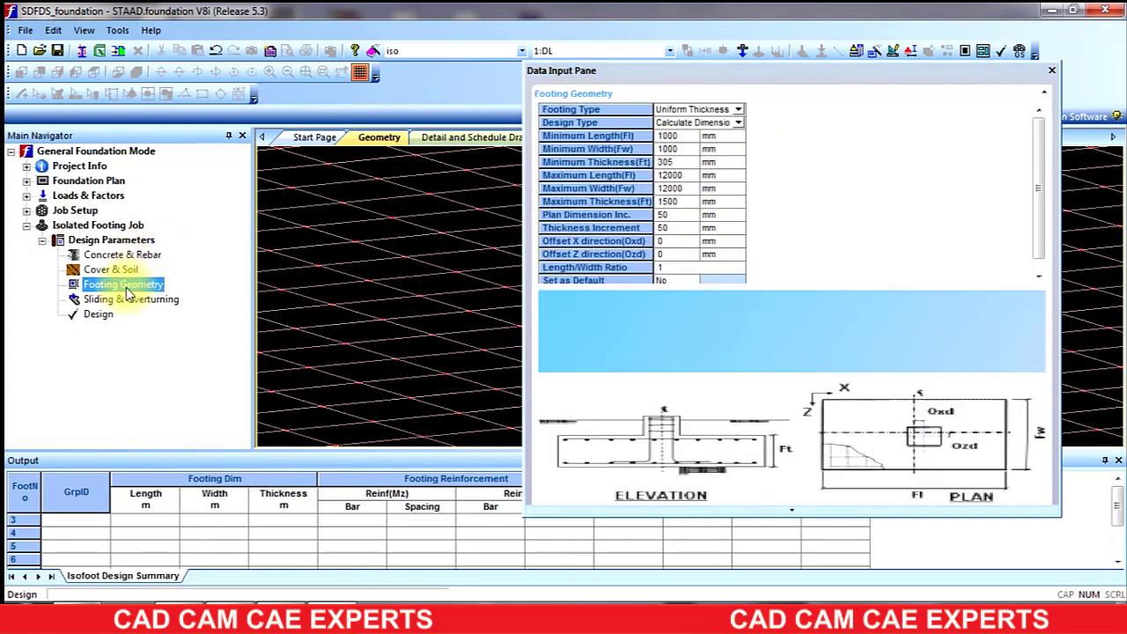
click(739, 112)
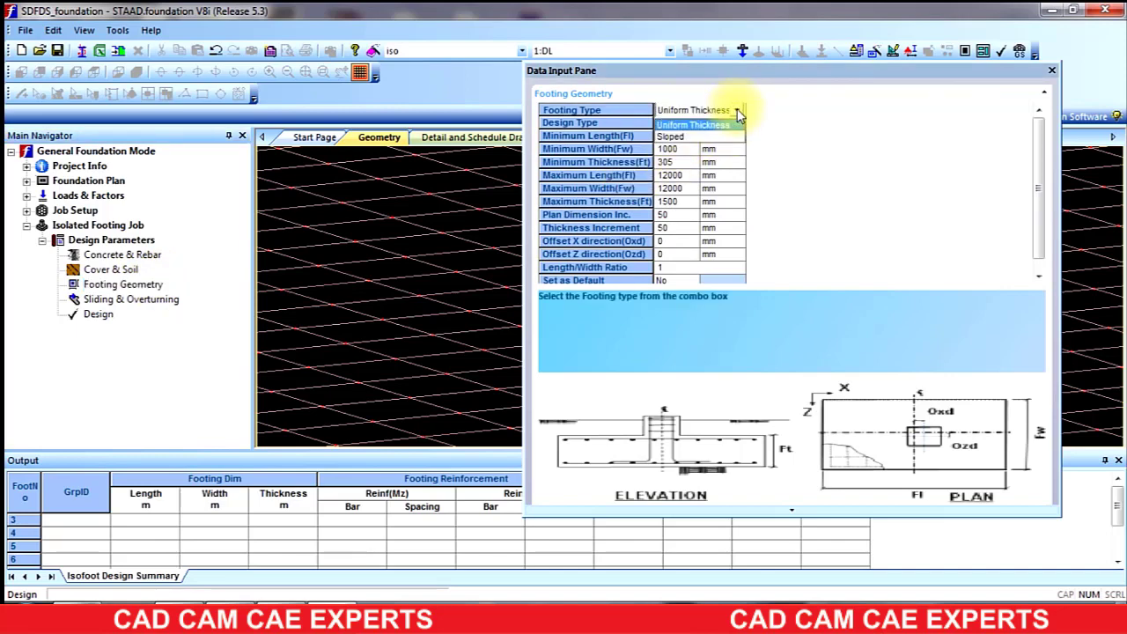
click(737, 125)
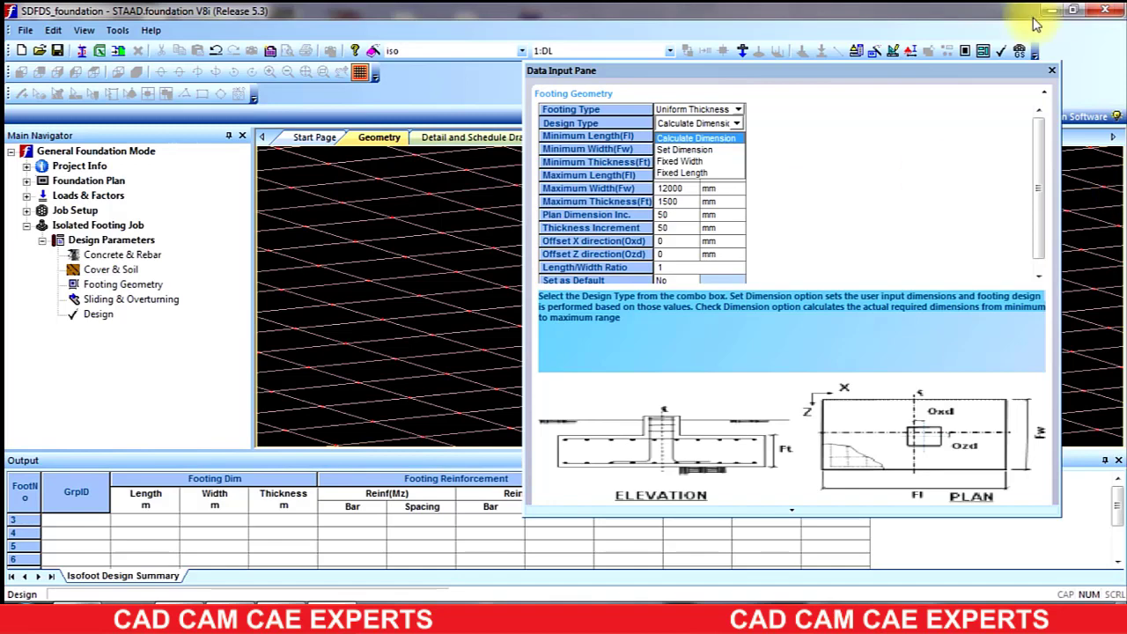
Try the Set Dimension, Fixed Width and Fixed Length design types for the footing and return to Calculate Dimension
click(701, 151)
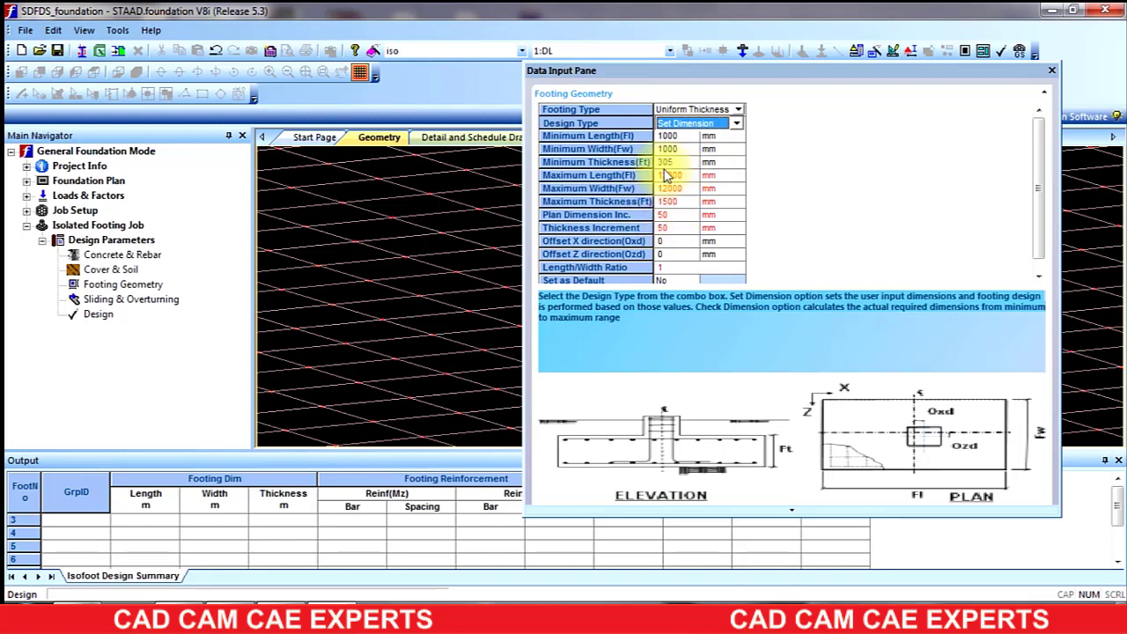
click(736, 123)
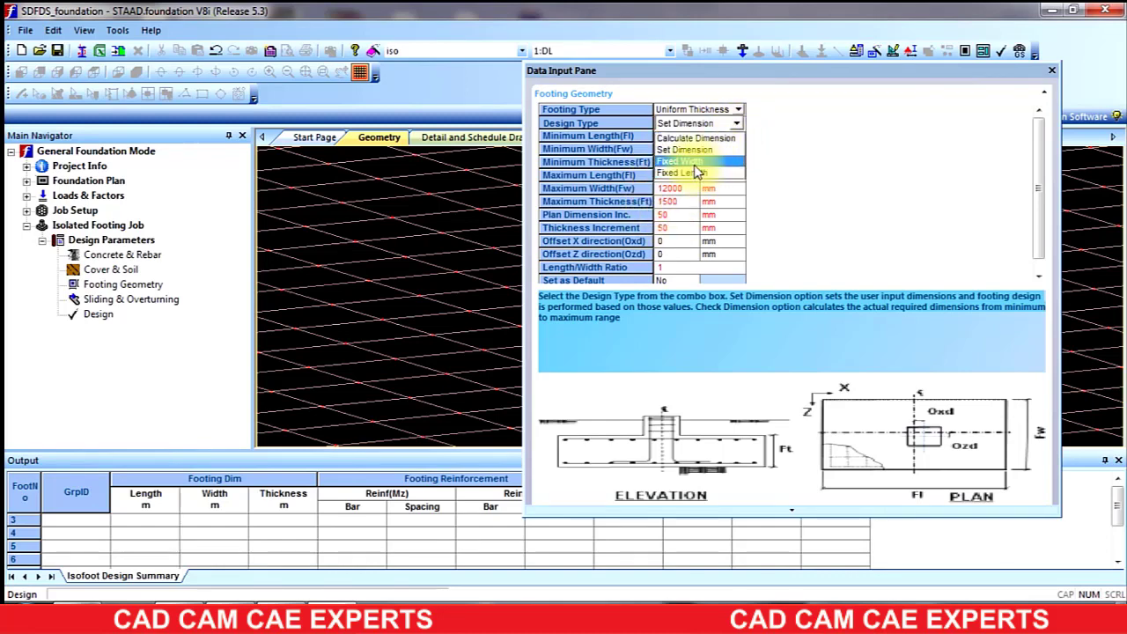
click(695, 165)
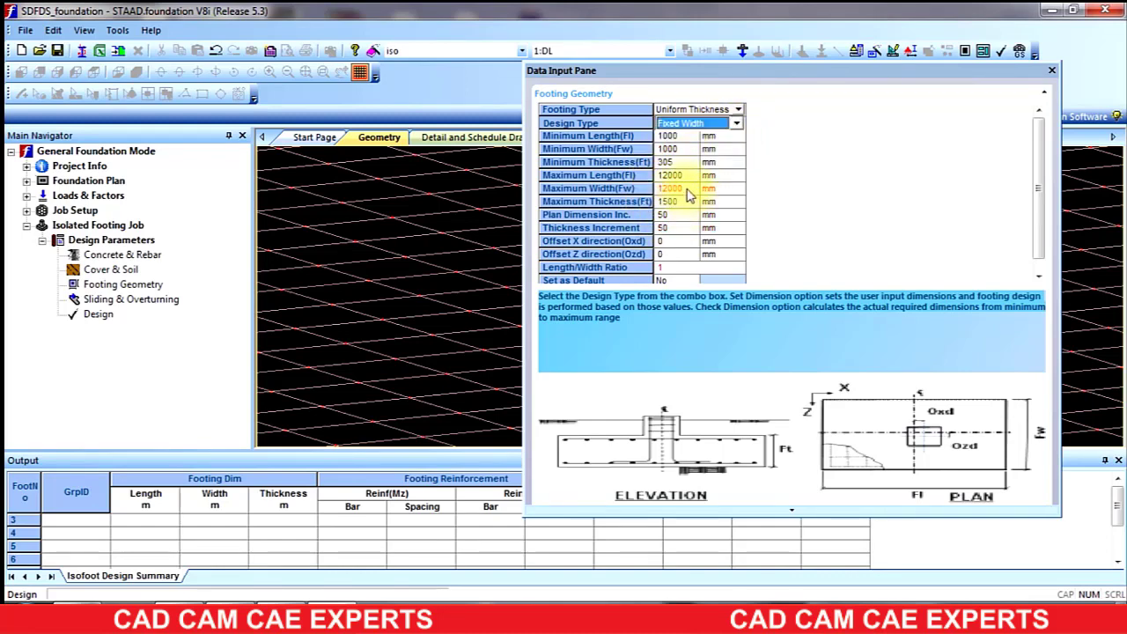
click(667, 190)
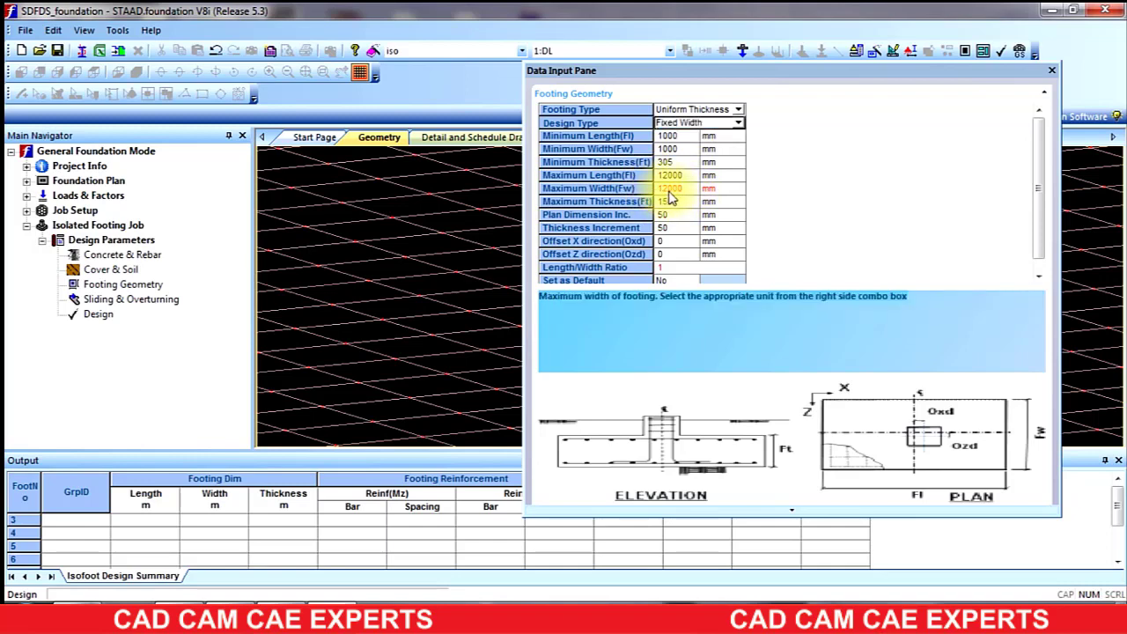
click(738, 123)
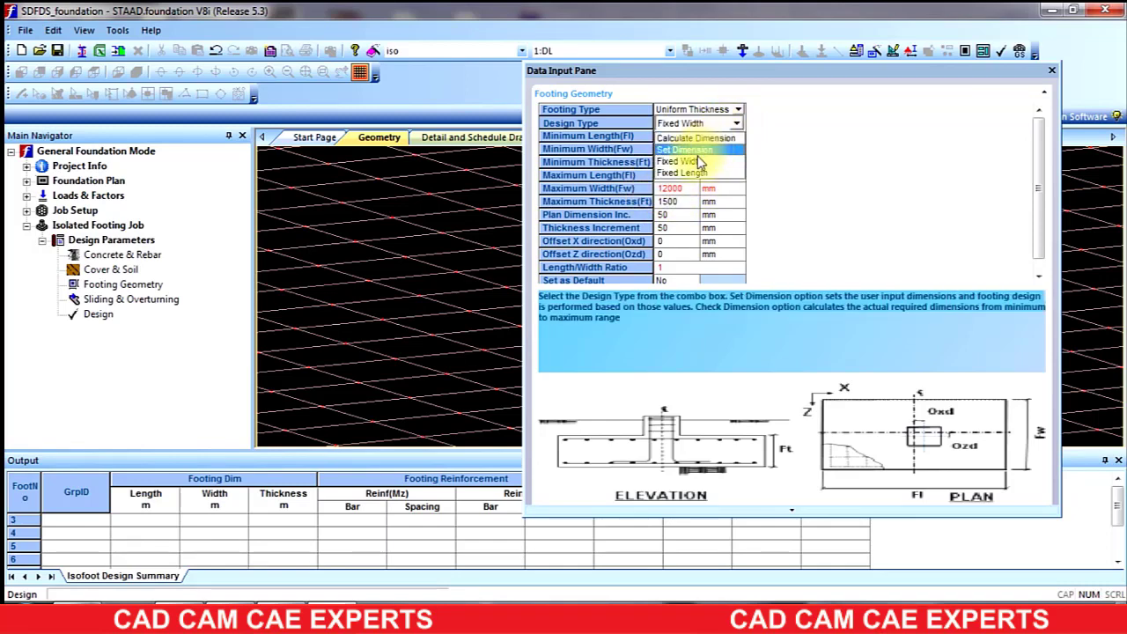
click(691, 174)
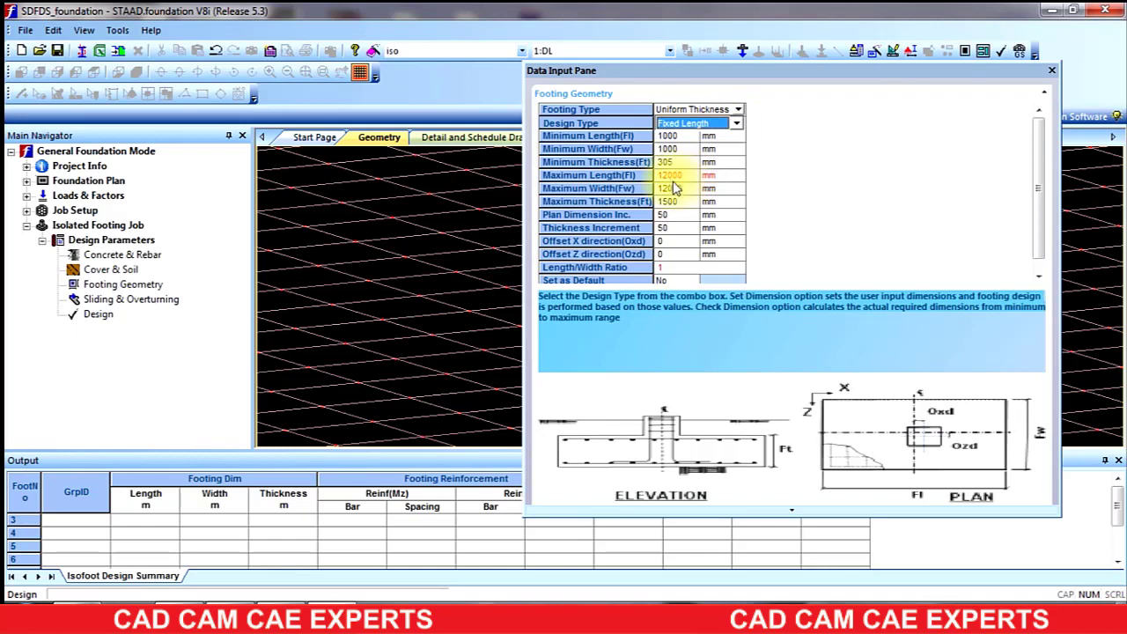
click(737, 123)
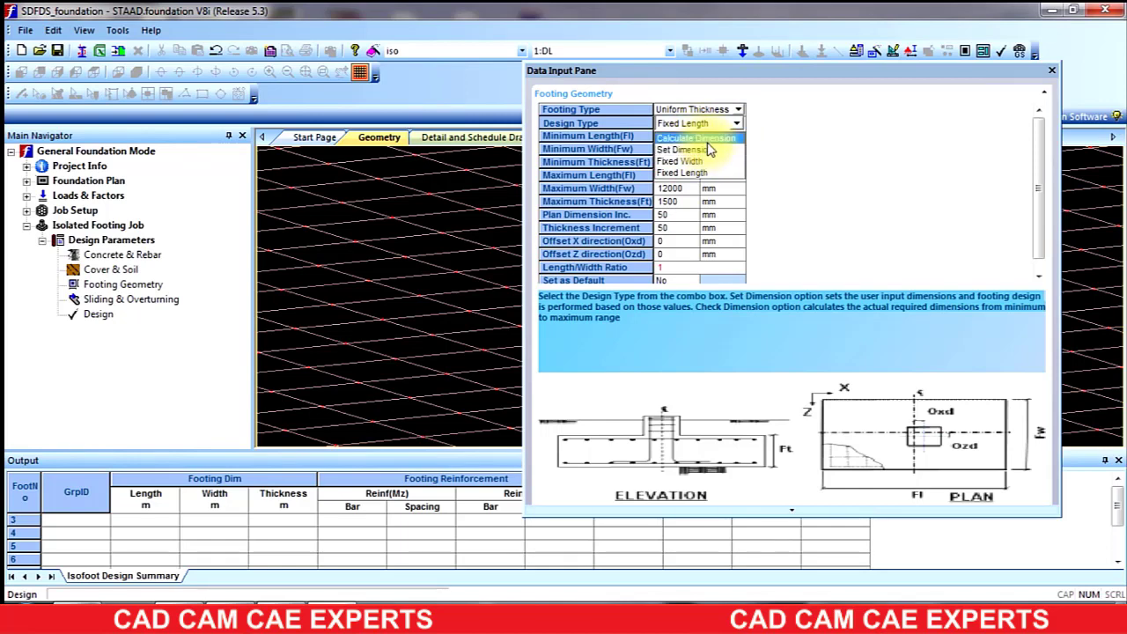
click(707, 139)
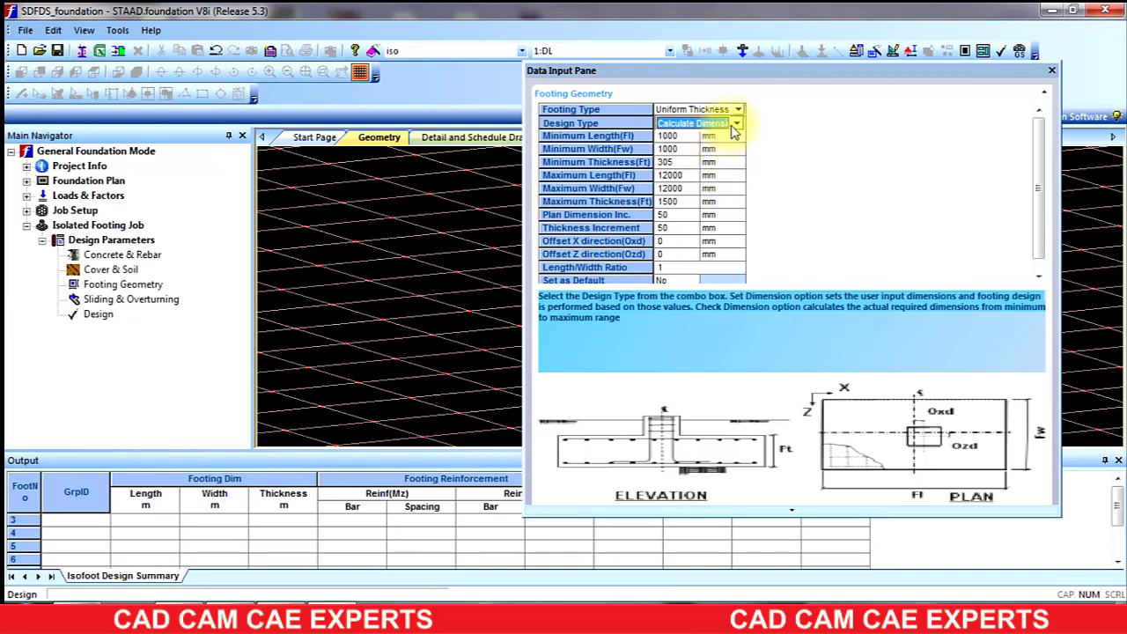
click(735, 126)
click(696, 153)
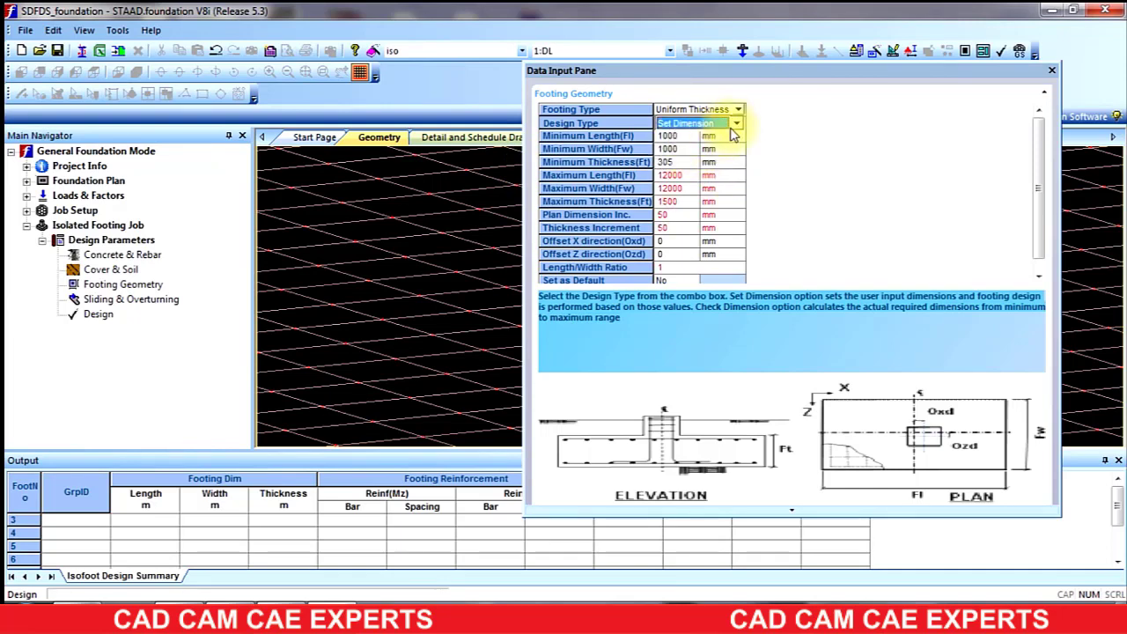
click(736, 124)
click(696, 138)
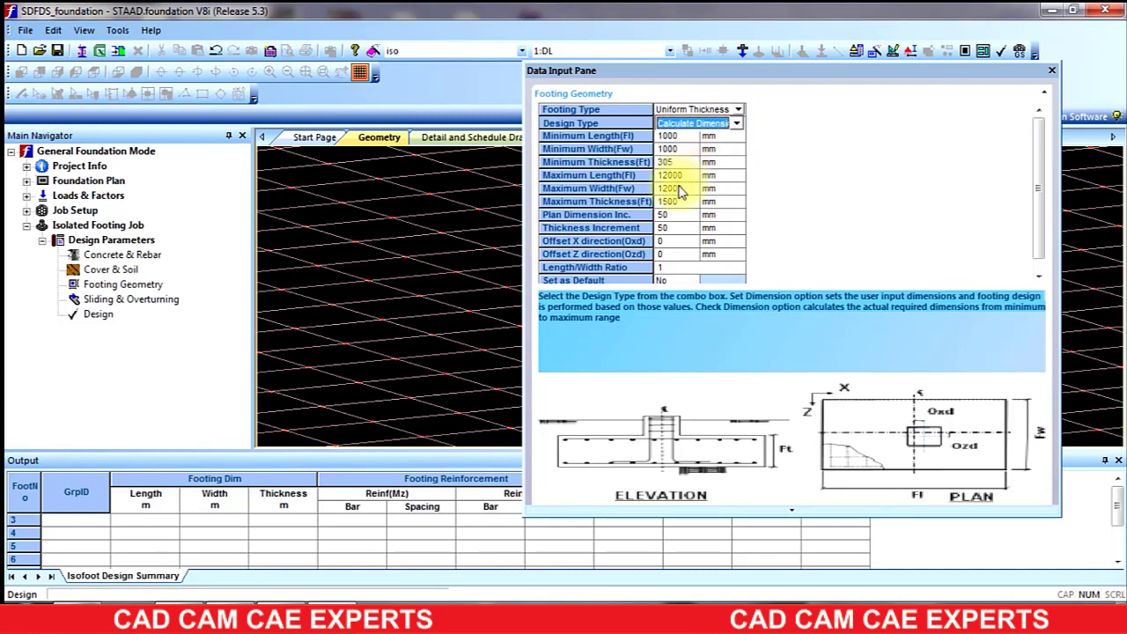
Set the footing's maximum width to 12222 mm and, after trying Set Dimension, set the design type to Calculate Dimension
click(685, 189)
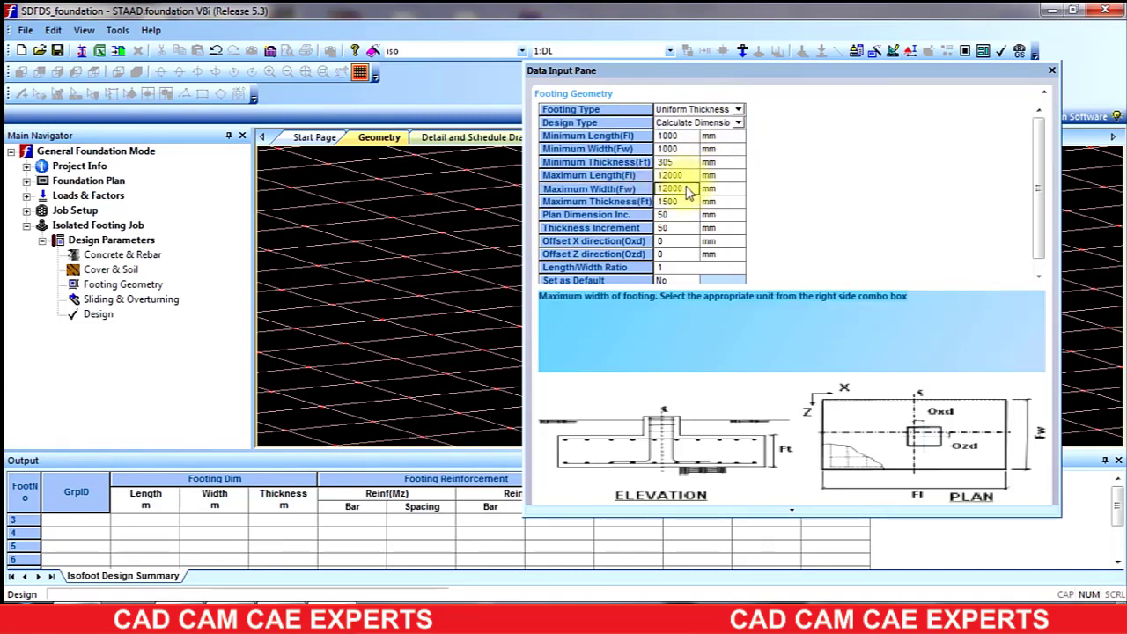
text(12222)
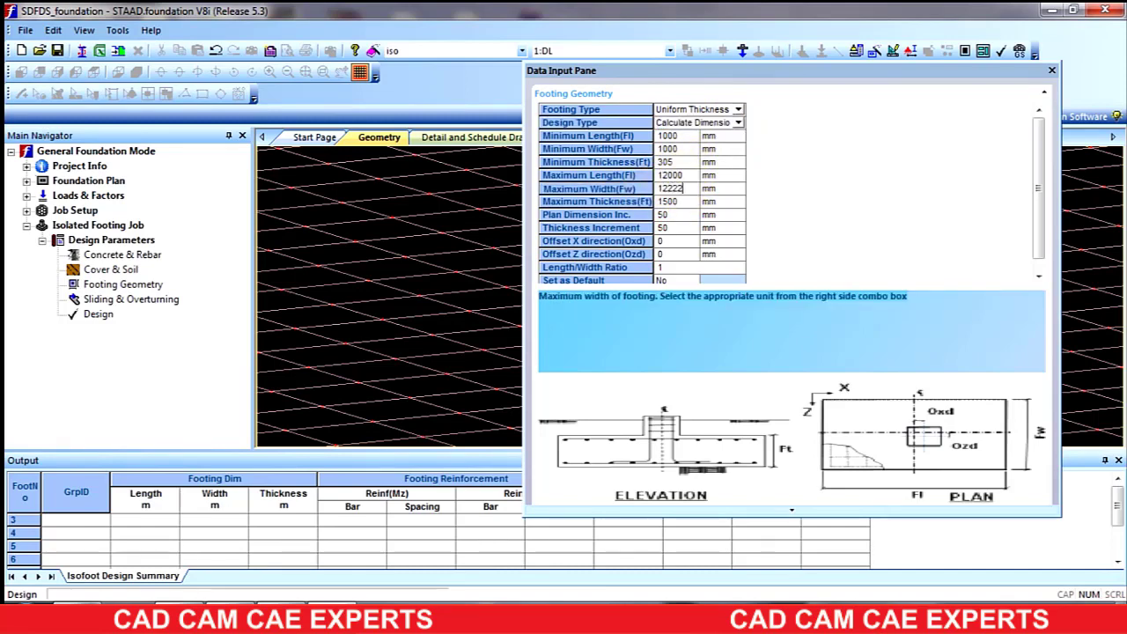
click(738, 123)
click(704, 155)
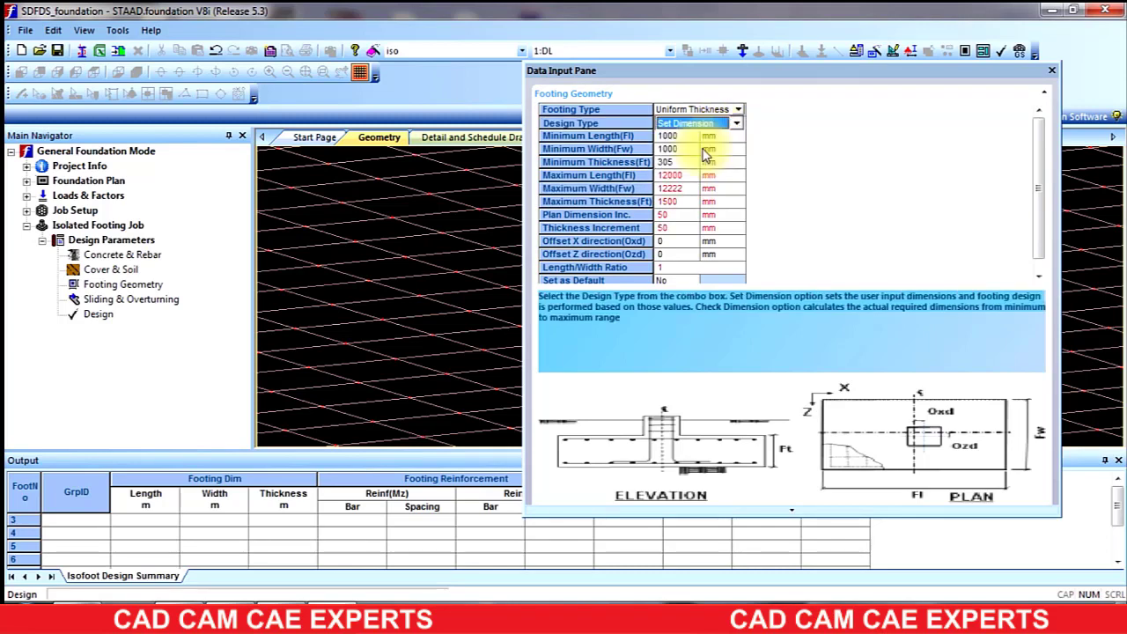
click(736, 123)
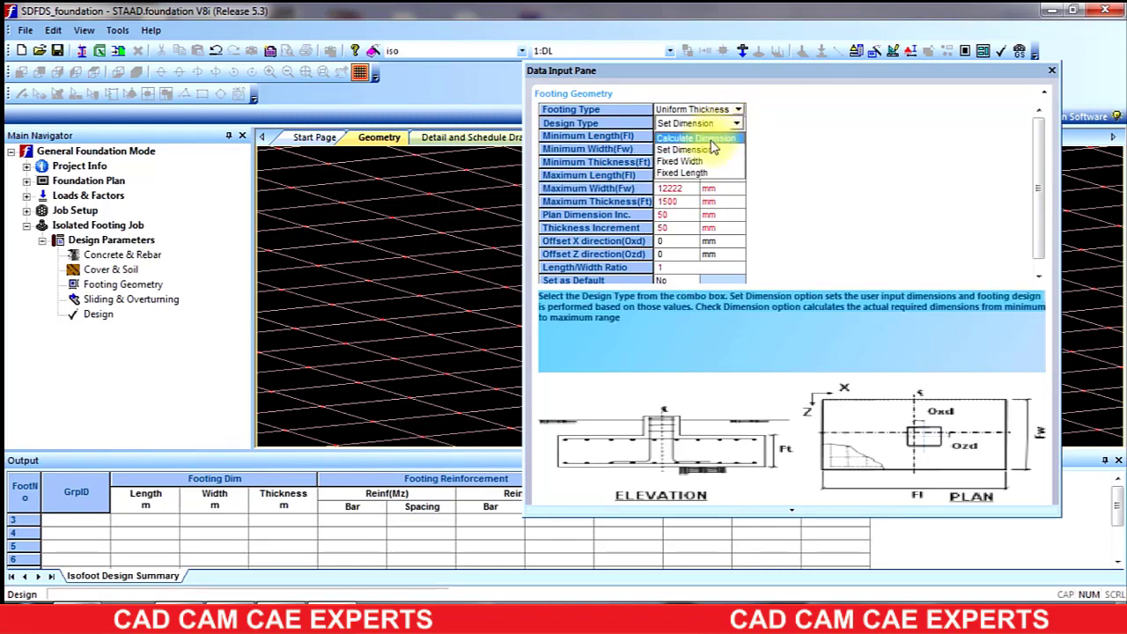
click(711, 148)
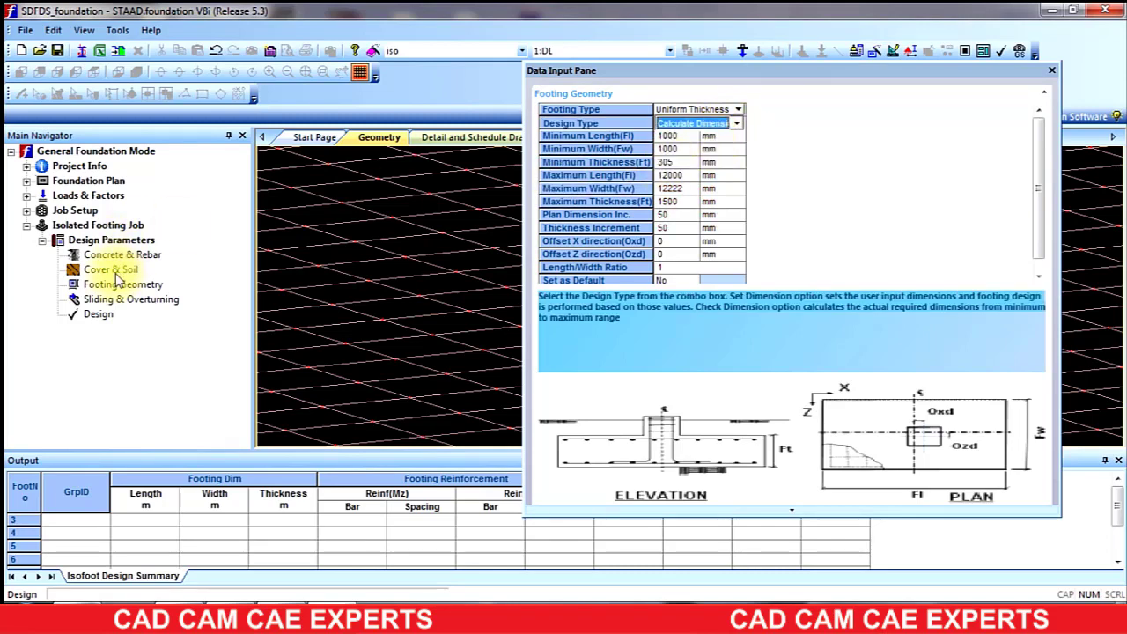
Review the Sliding & Overturning parameters, run the isolated footing design and close the data input pane
click(110, 300)
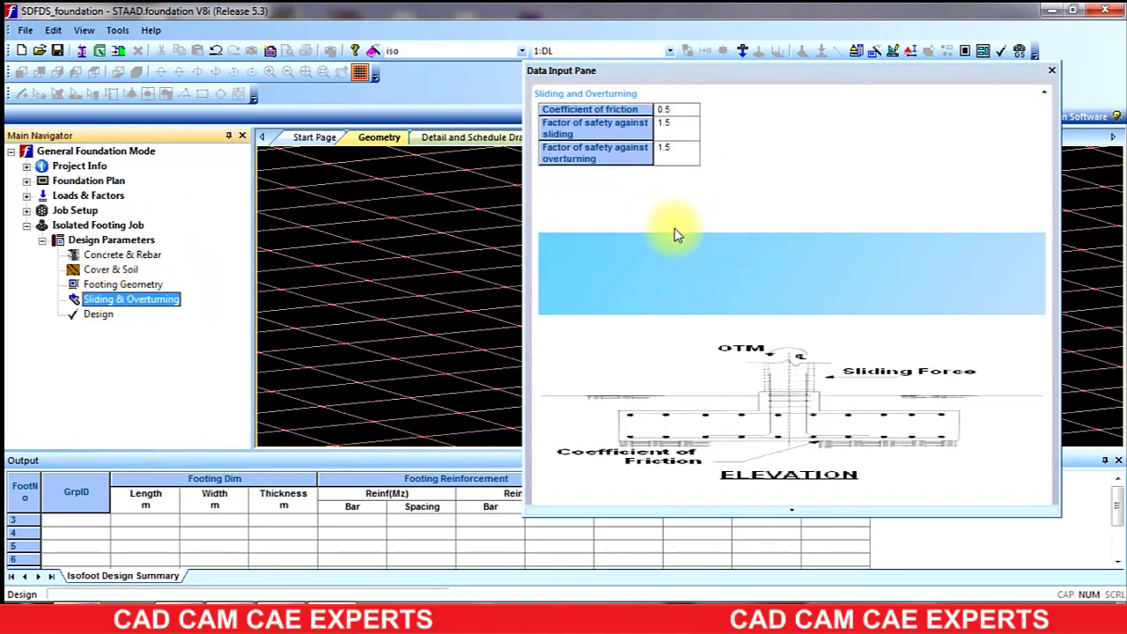
click(673, 128)
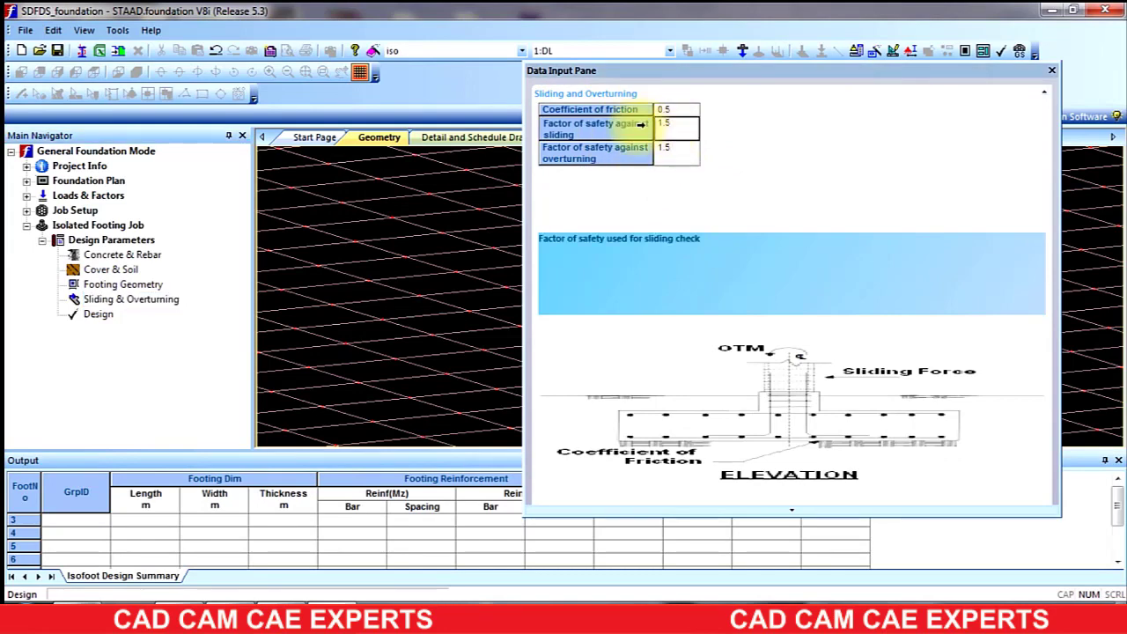
click(95, 321)
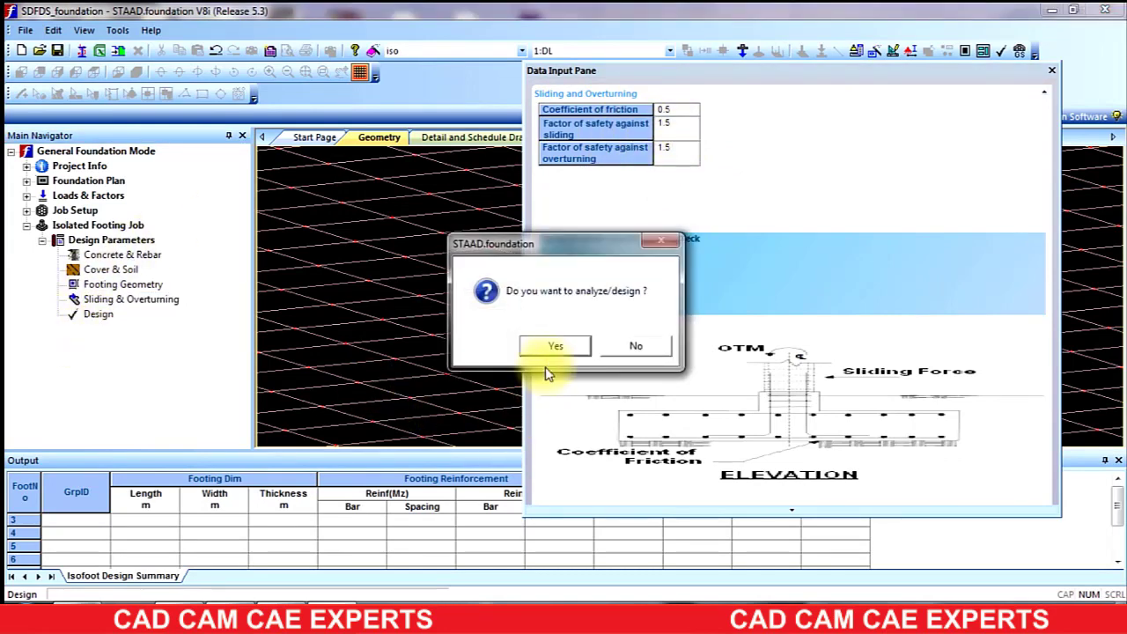
click(555, 346)
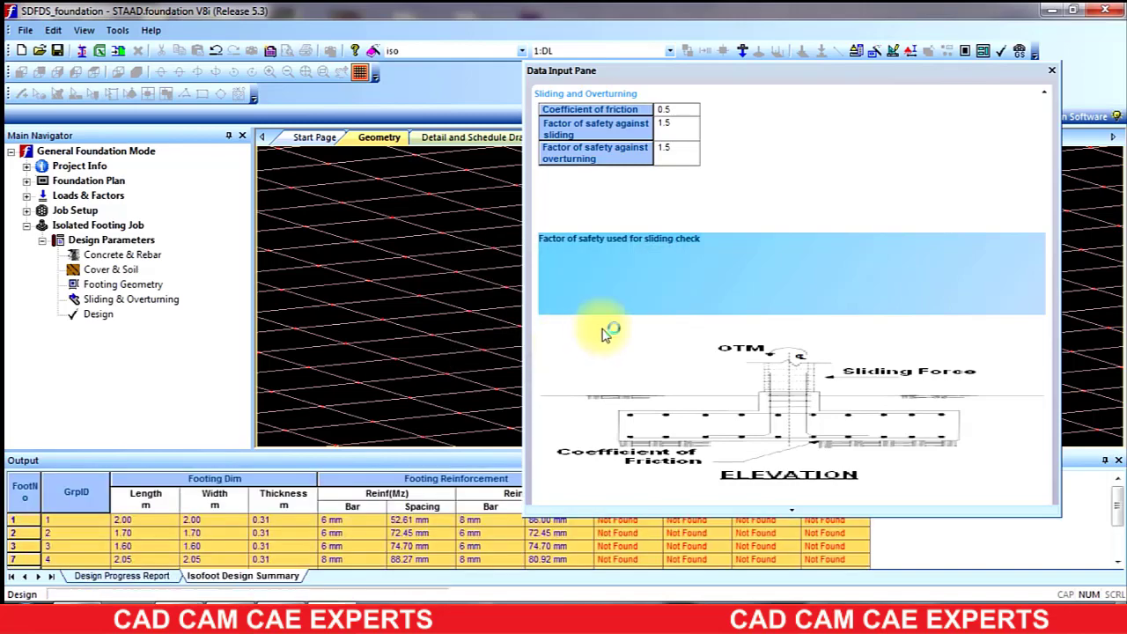
click(1056, 71)
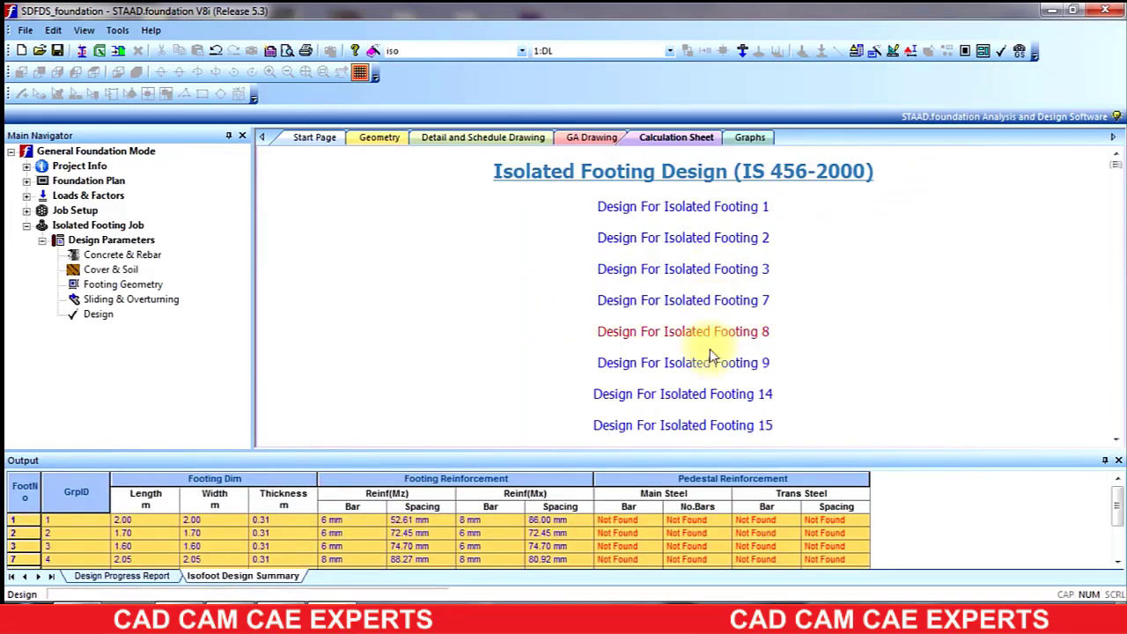
Look through the footing summary in the calculation sheet and the input values and load combinations of Isolated Footing 1
scroll(850, 295, down, 4)
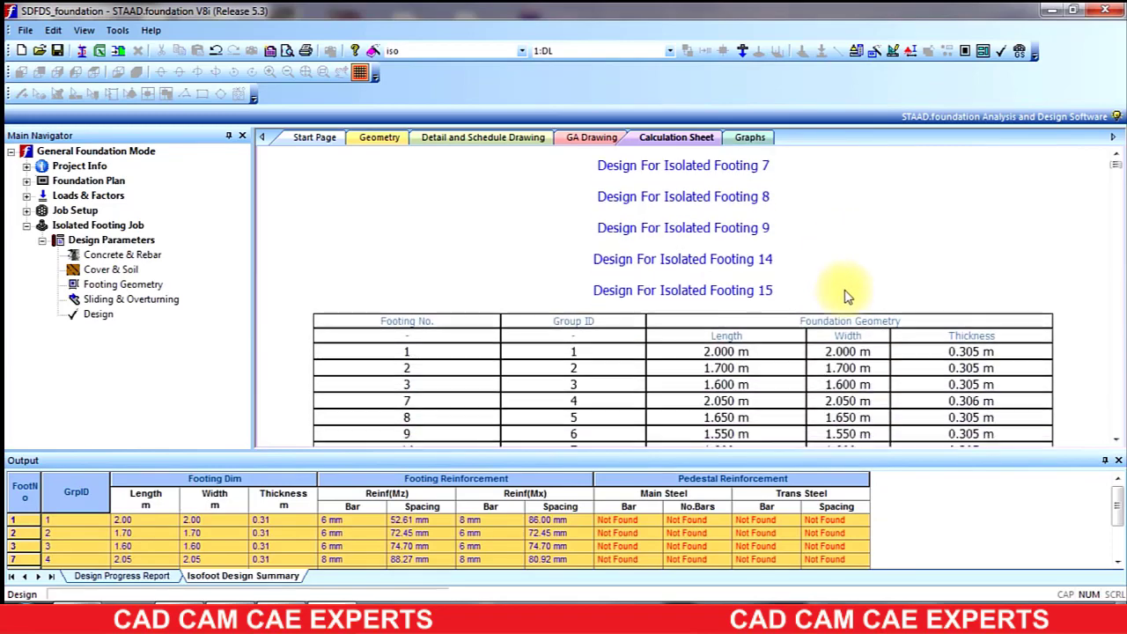
scroll(718, 290, up, 4)
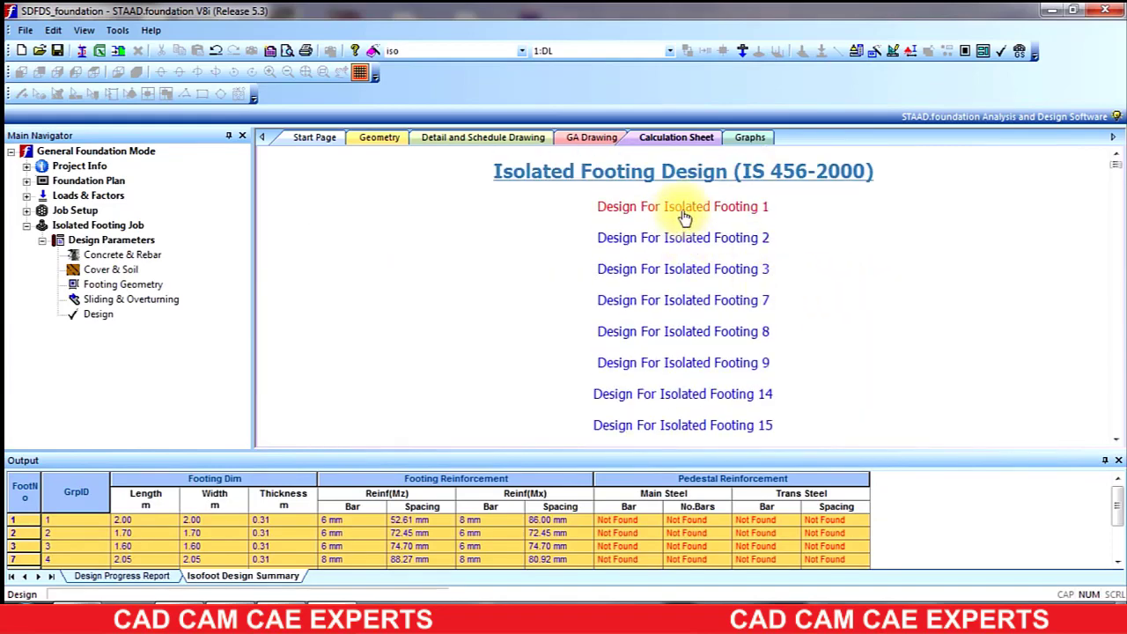
click(685, 212)
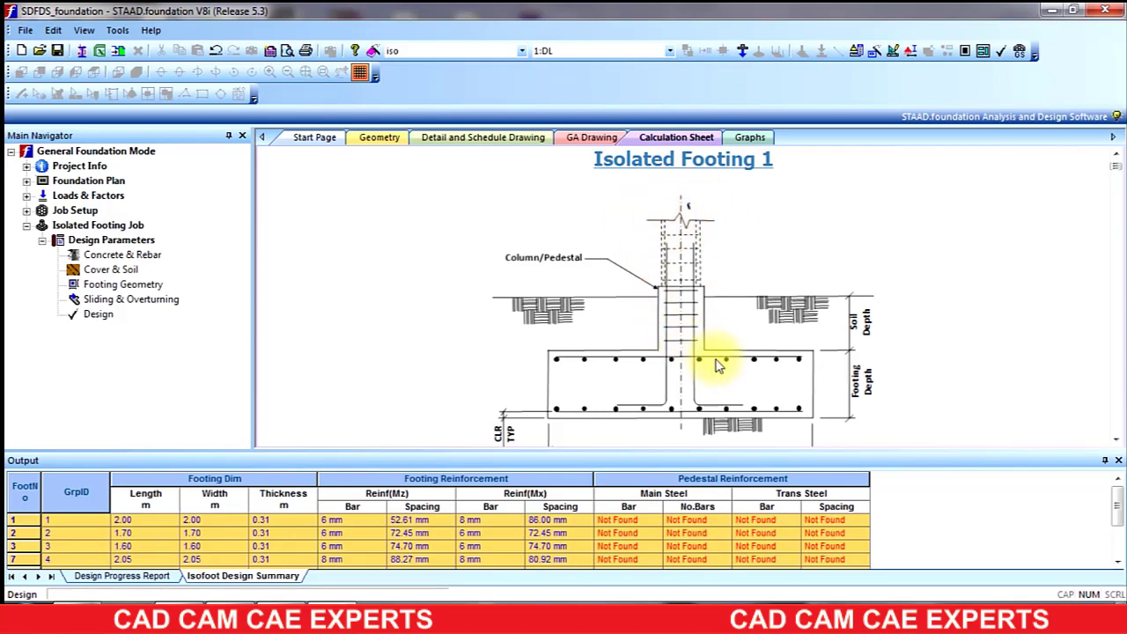
scroll(718, 365, down, 1)
scroll(718, 365, down, 10)
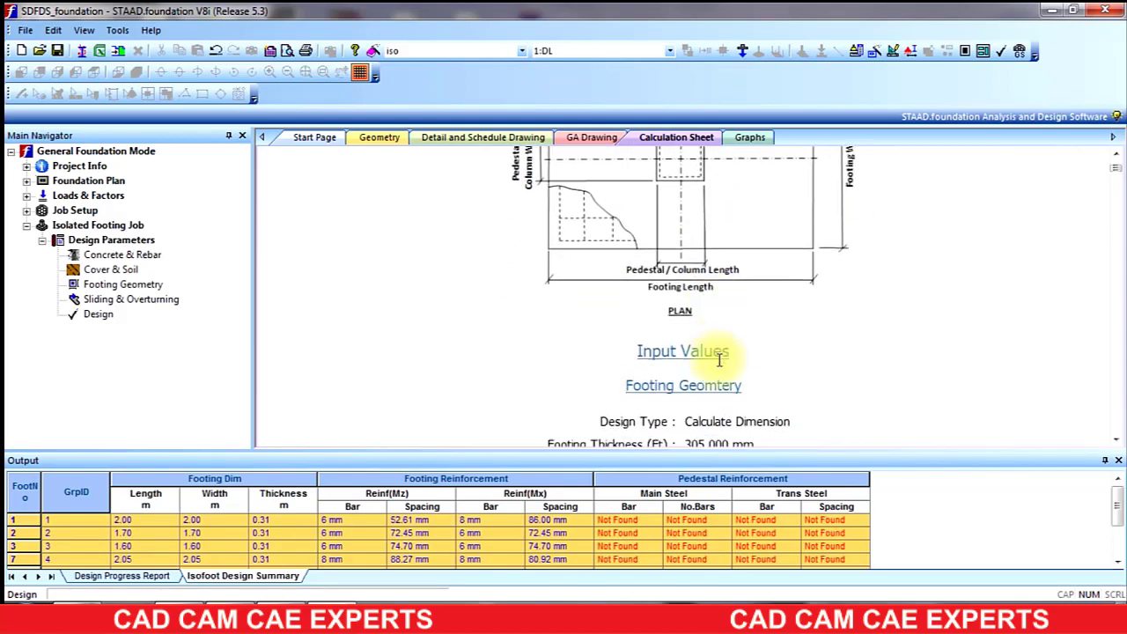
scroll(718, 361, down, 15)
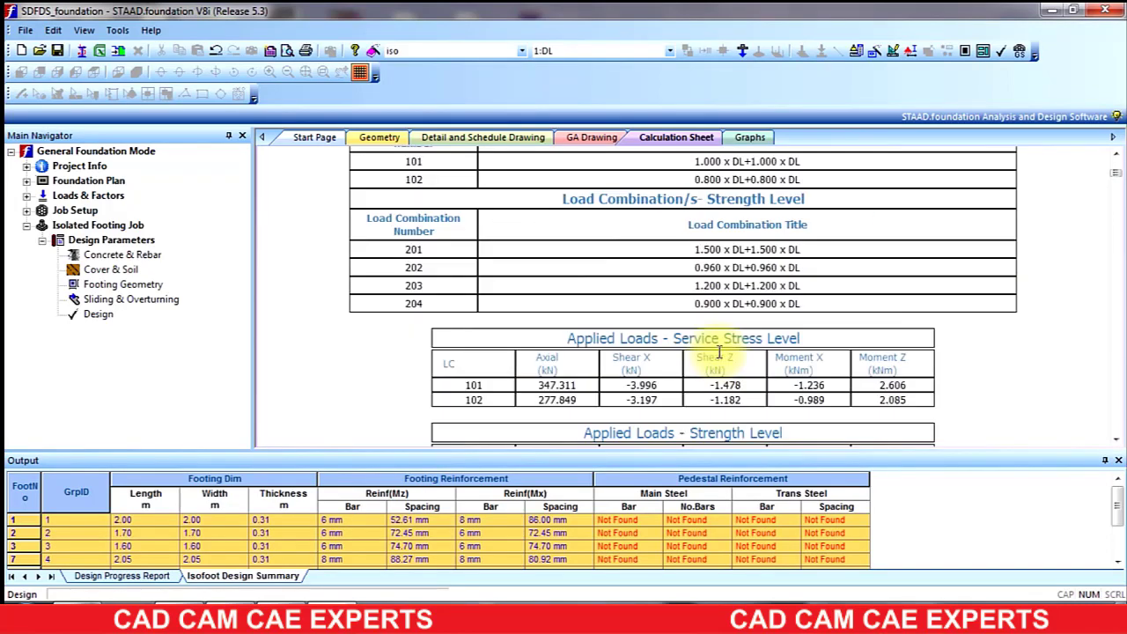
Examine the elevation of footing 1 up close in the detail drawing
click(444, 139)
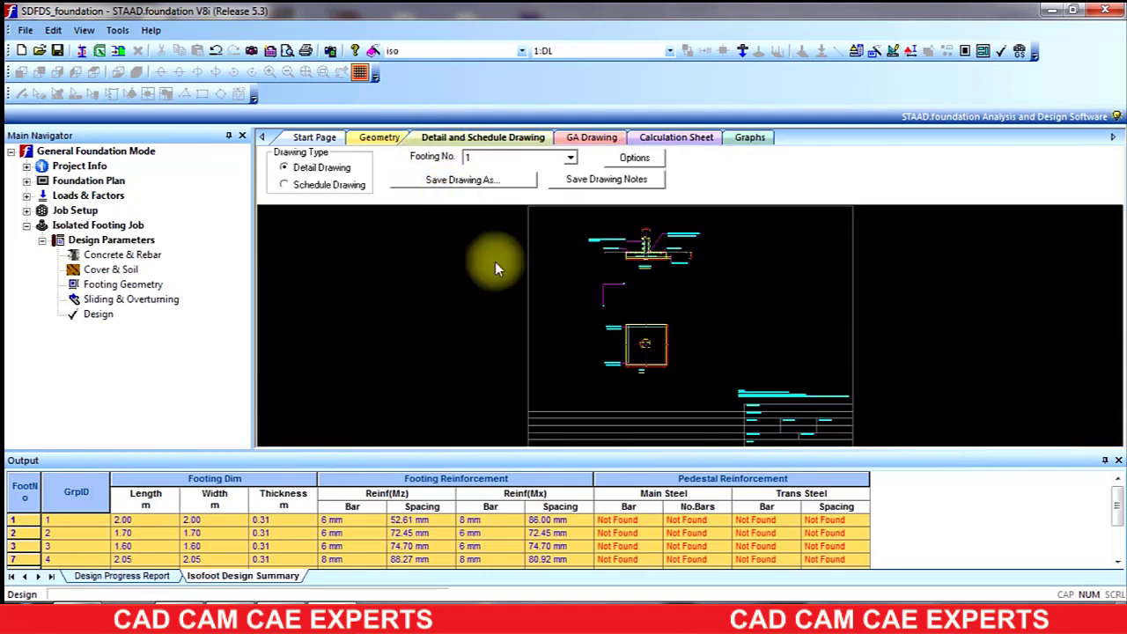
scroll(592, 221, up, 4)
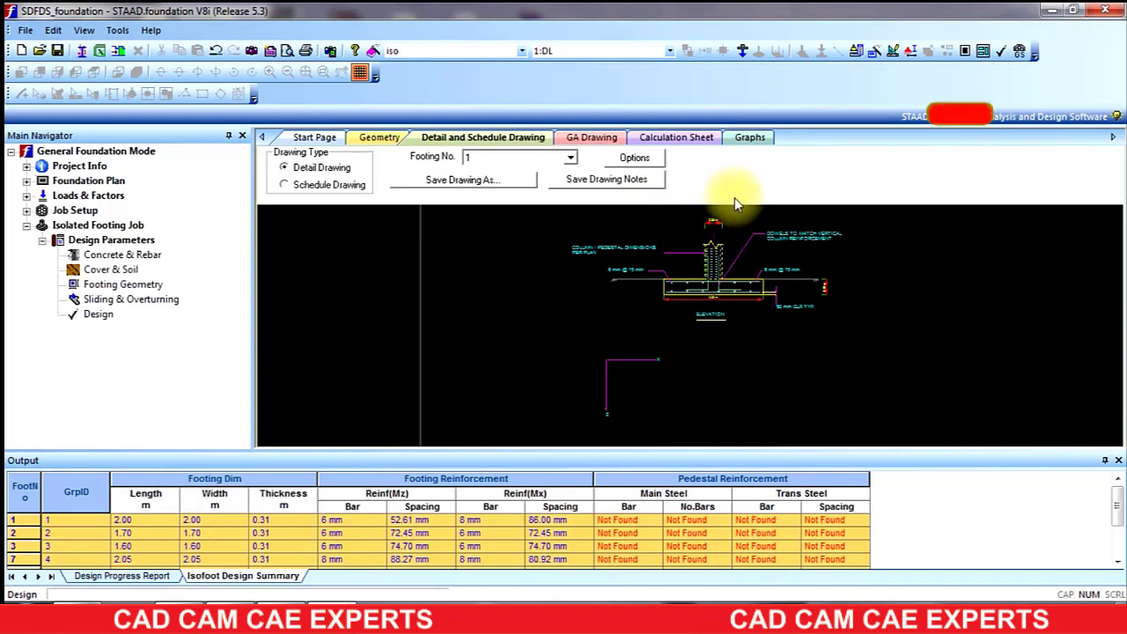
scroll(734, 198, up, 2)
middle_drag(933, 257, 831, 289)
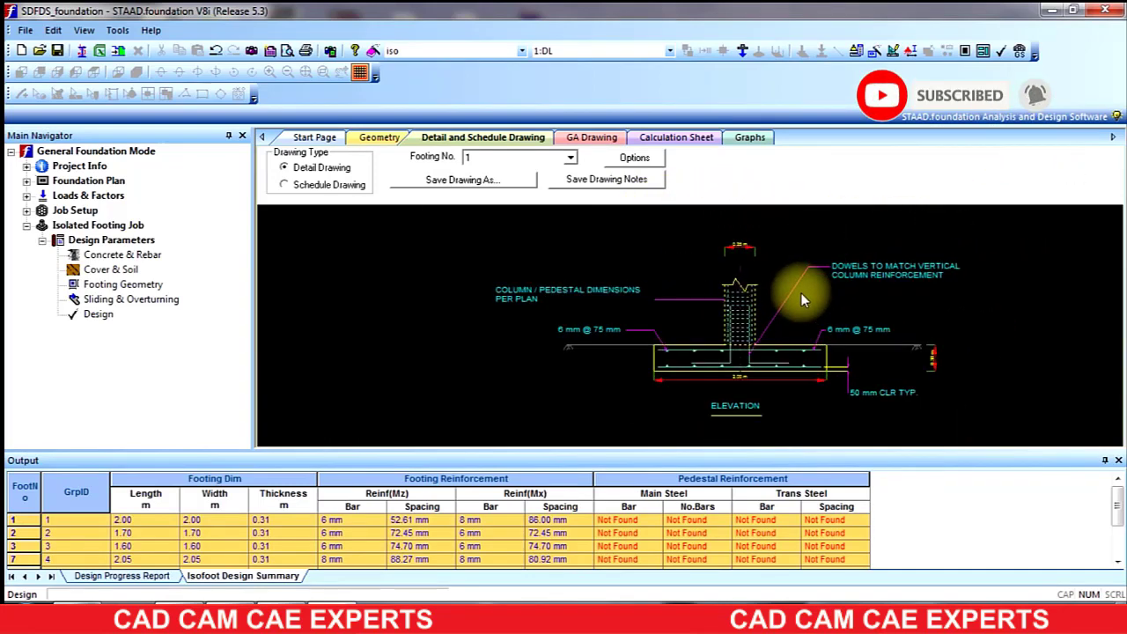
scroll(790, 374, up, 1)
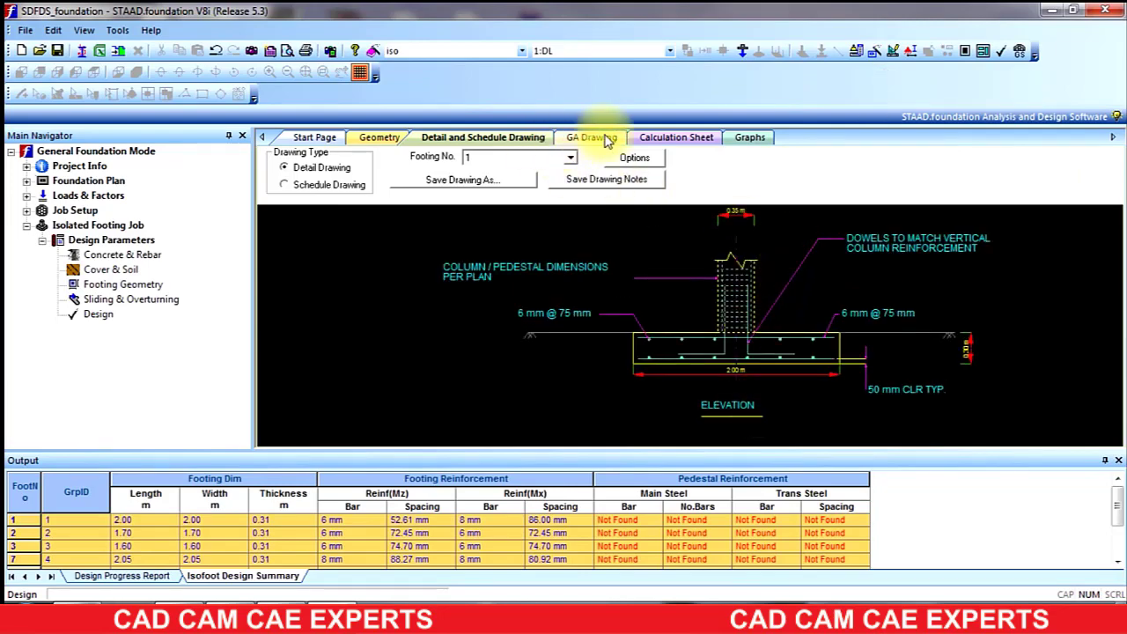
Return to the calculation sheet and examine the footing size and trial depth moment checks for Isolated Footing 1
click(674, 139)
scroll(641, 290, down, 15)
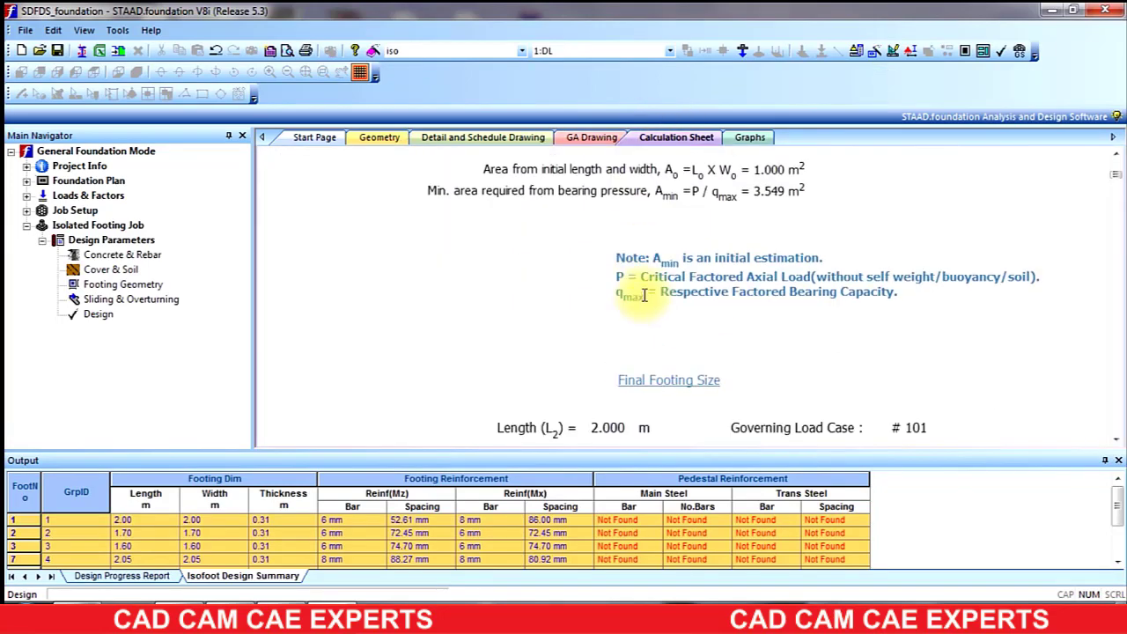
scroll(644, 295, down, 10)
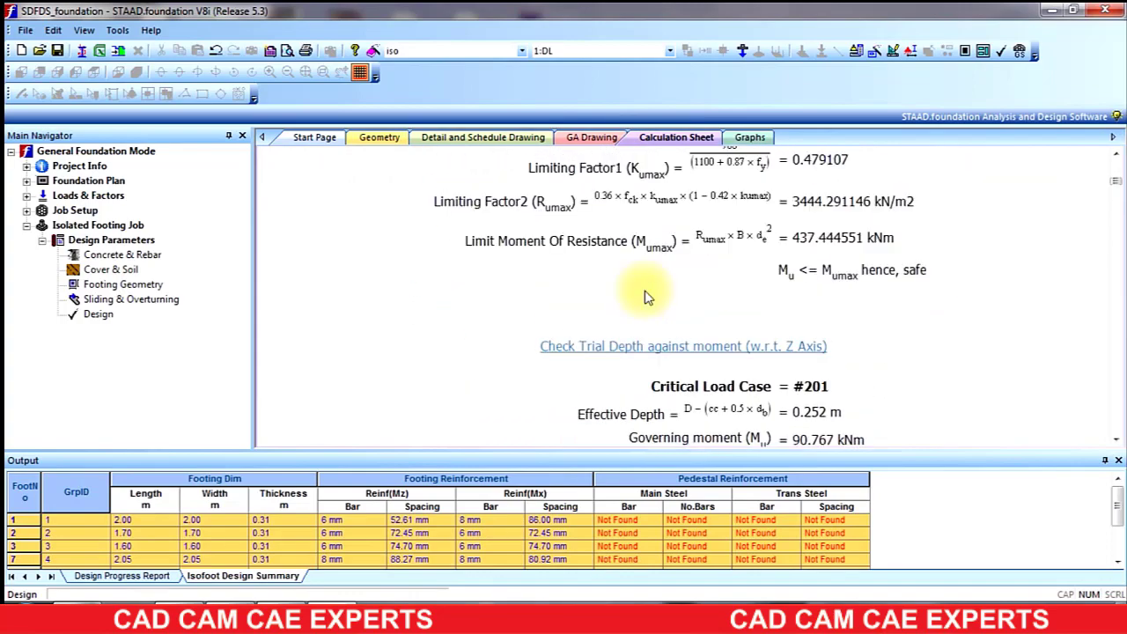
right_click(646, 295)
double_click(931, 333)
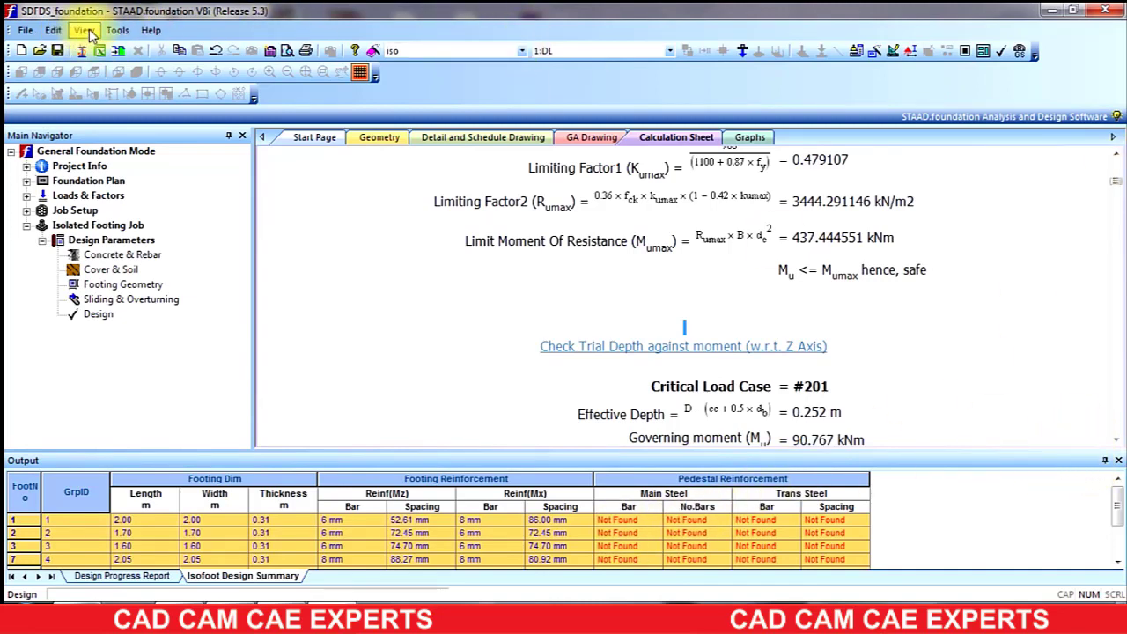
Turn off the display of the Output pane and turn it back on
click(53, 30)
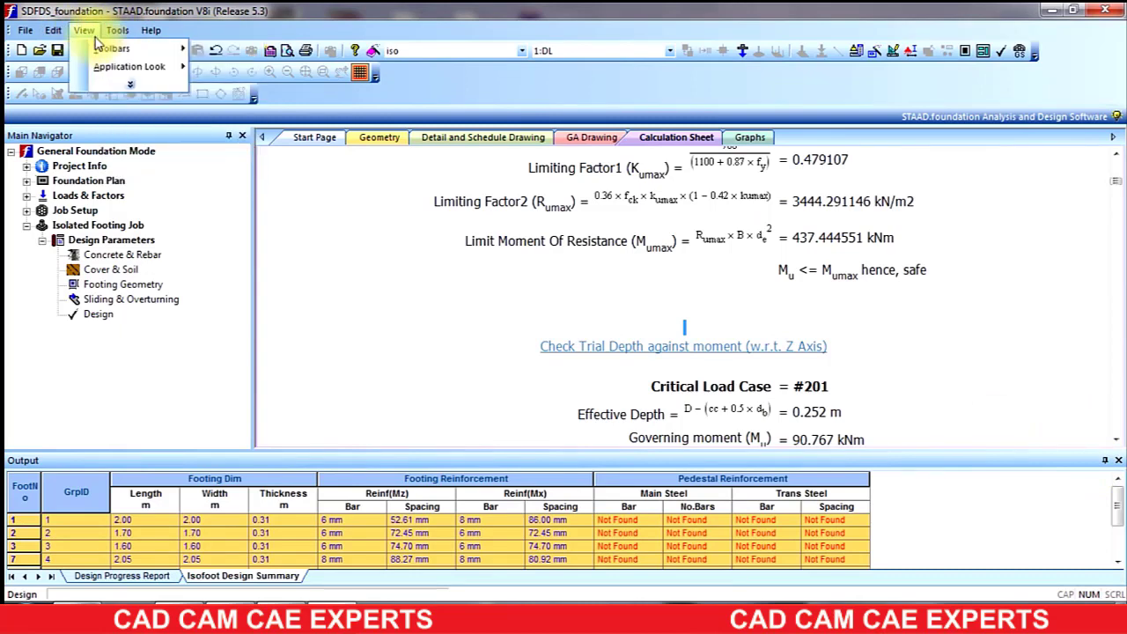
mouse_move(117, 54)
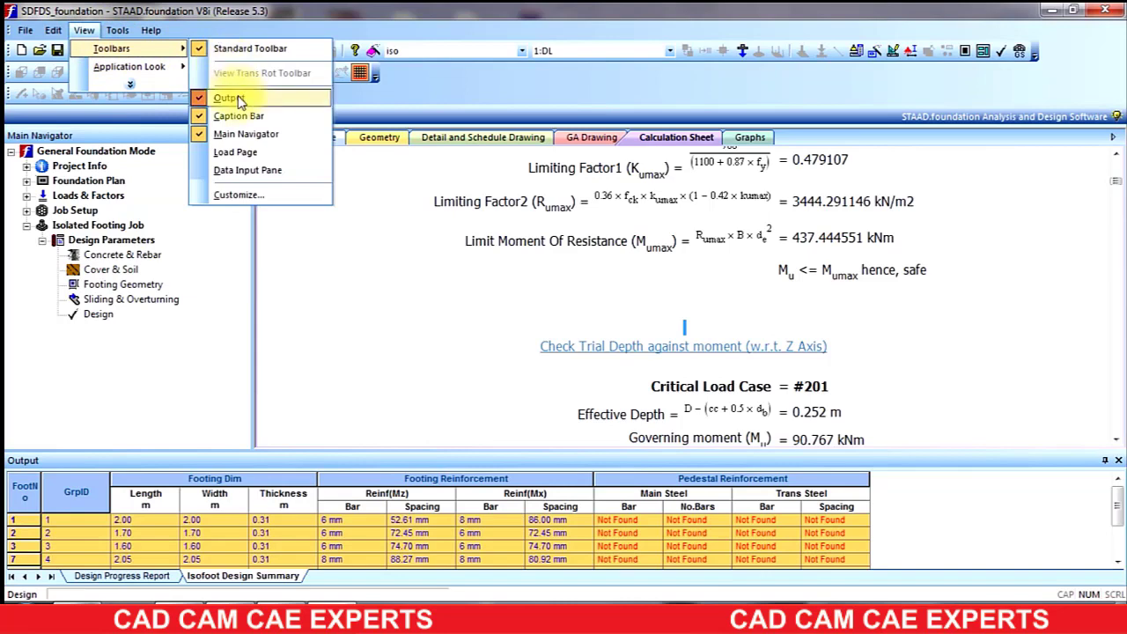
click(238, 97)
click(84, 30)
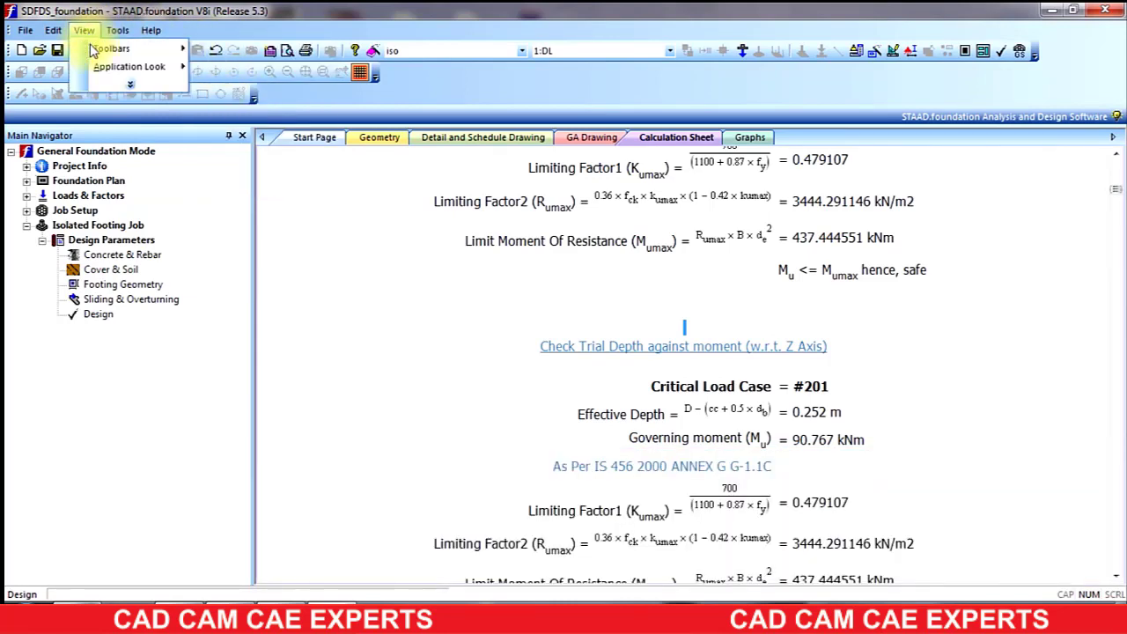
mouse_move(123, 49)
click(224, 96)
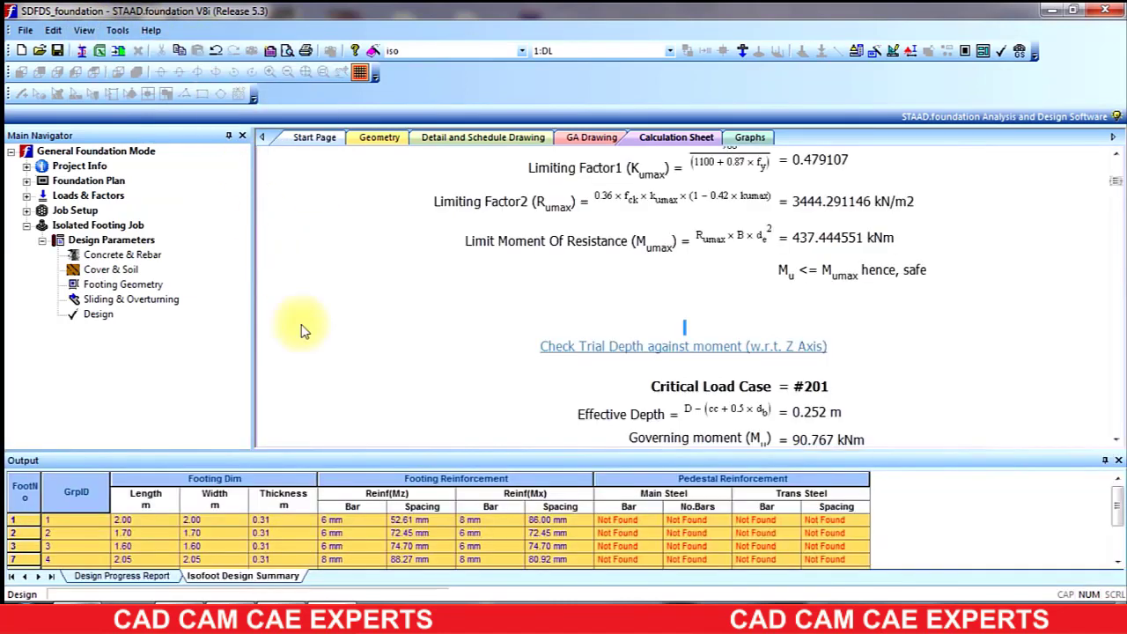
Enlarge the Output pane upward until every footing row of the Isofoot Design Summary shows, declining the auto save
drag(415, 455, 453, 244)
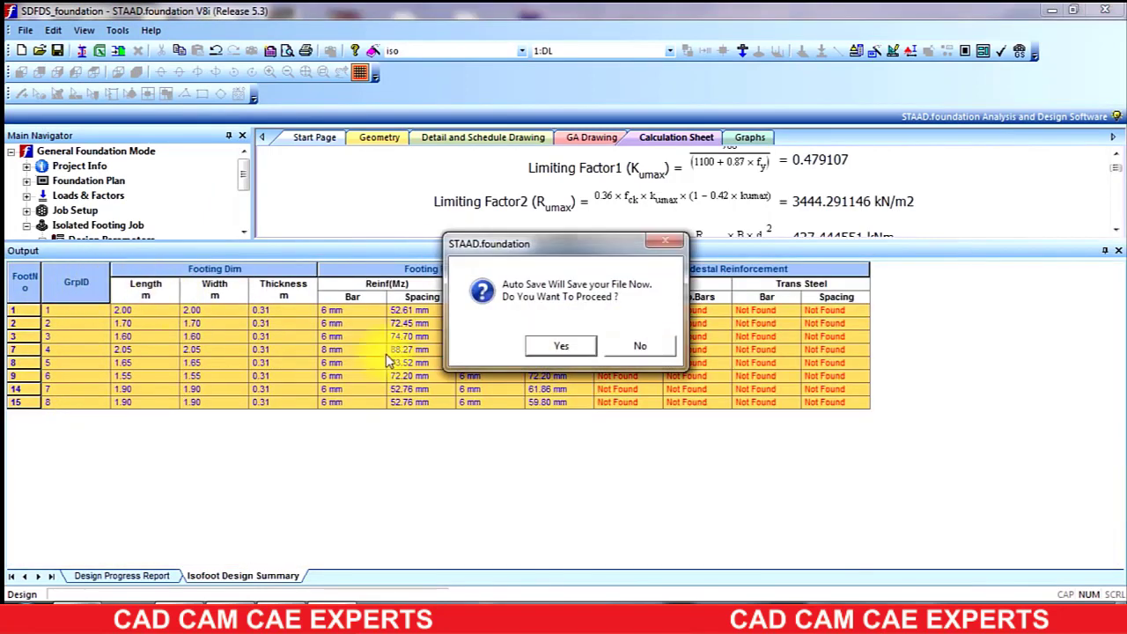
click(638, 346)
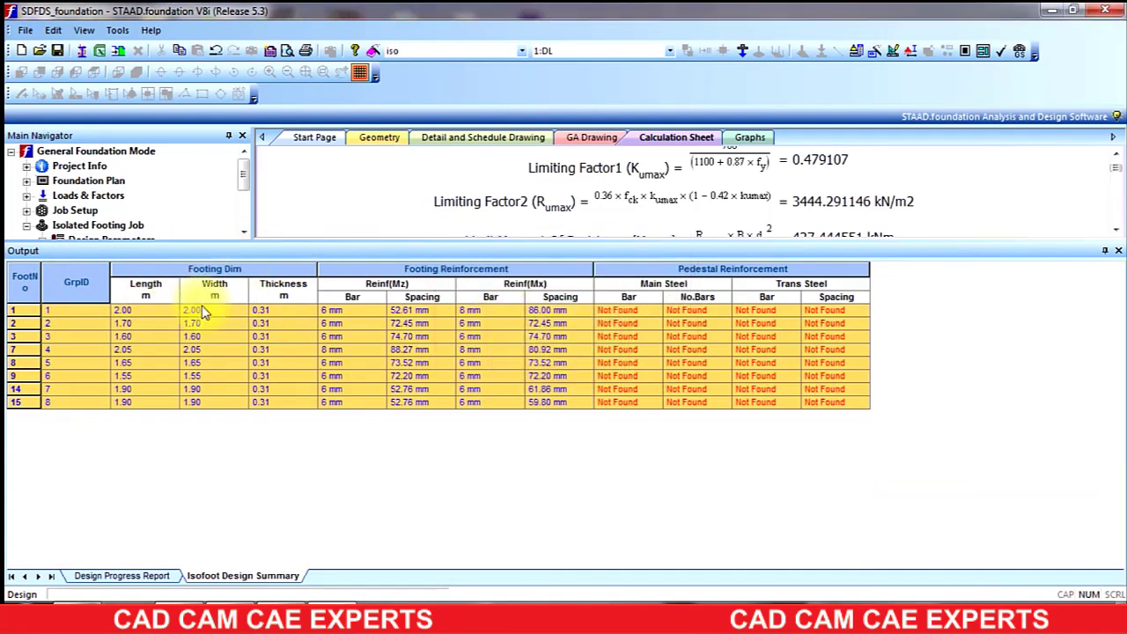